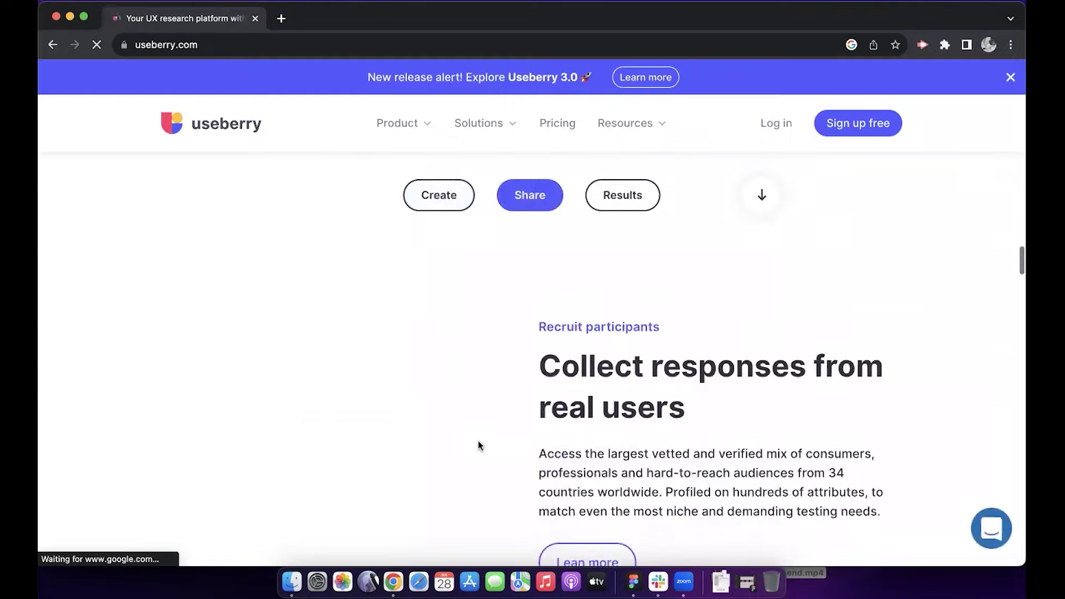
{"action": "scroll", "coordinate": [478, 444], "scroll_direction": "down", "scroll_amount": 10}
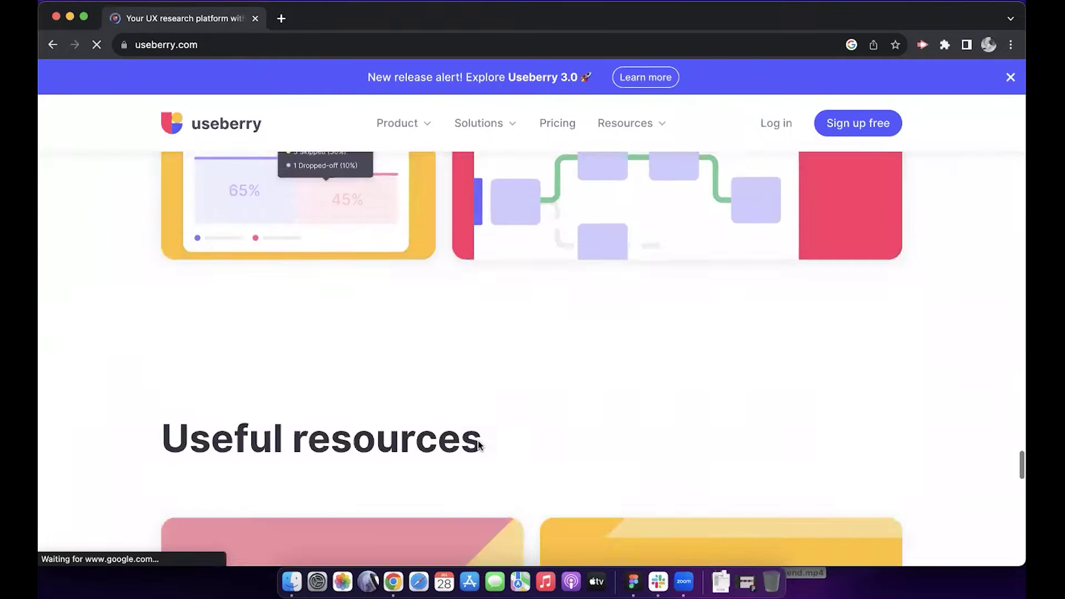
Step: Start a free Useberry sign-up and enter the first and last name
{"action": "scroll", "coordinate": [478, 444], "scroll_direction": "up", "scroll_amount": 20}
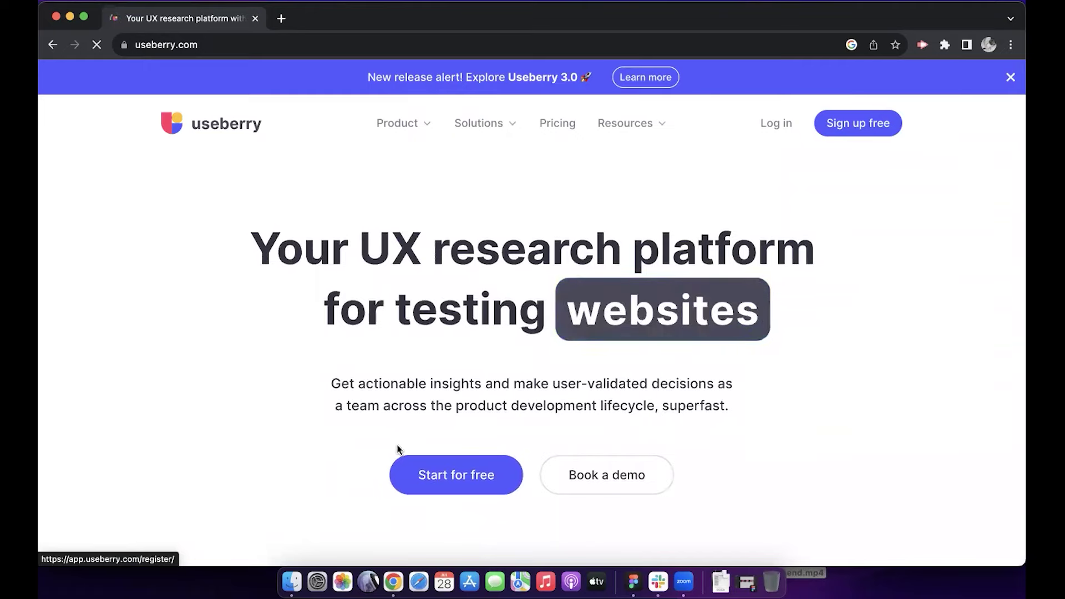
{"action": "left_click", "coordinate": [480, 468]}
{"action": "left_click", "coordinate": [189, 248]}
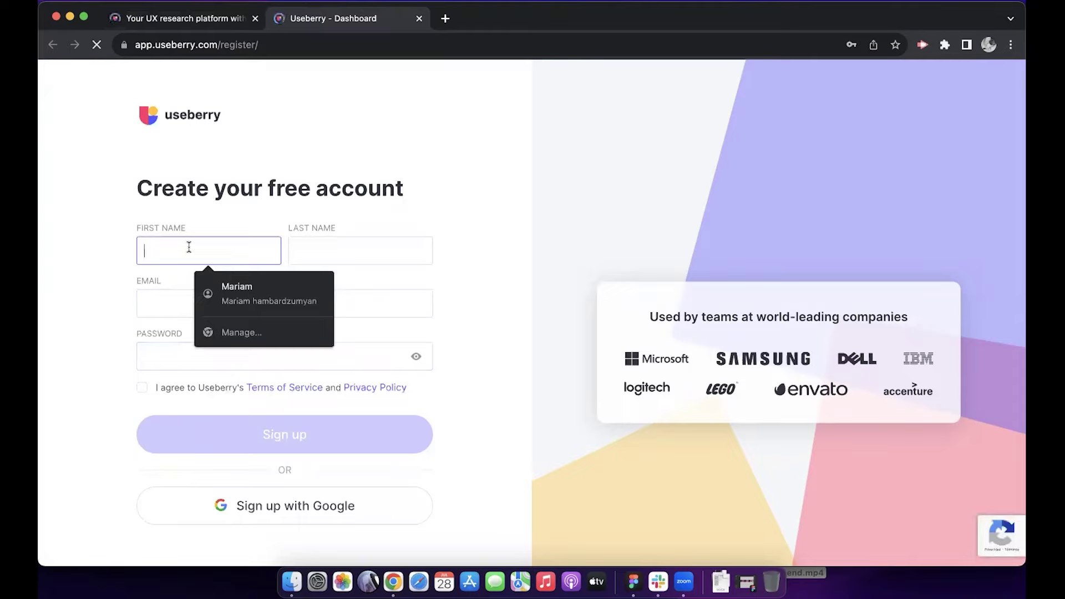
{"action": "left_click", "coordinate": [322, 247]}
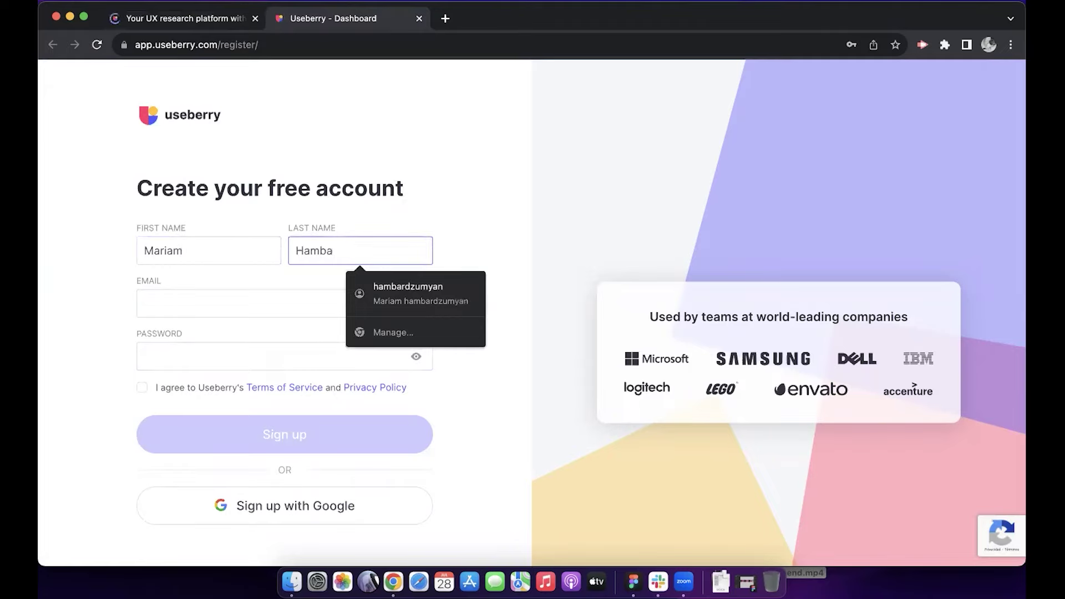
Step: Add the e-mail and password, accept the terms, sign up, and begin company name 'Pixel IT School'
{"action": "left_click", "coordinate": [164, 304]}
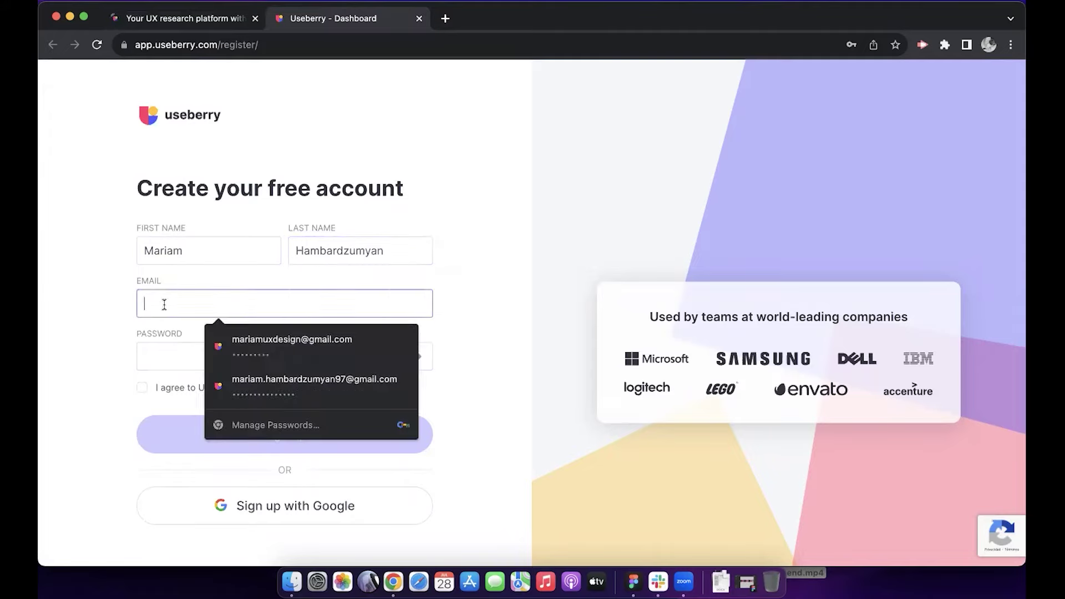
{"action": "key", "text": "super+v"}
{"action": "left_click", "coordinate": [161, 357]}
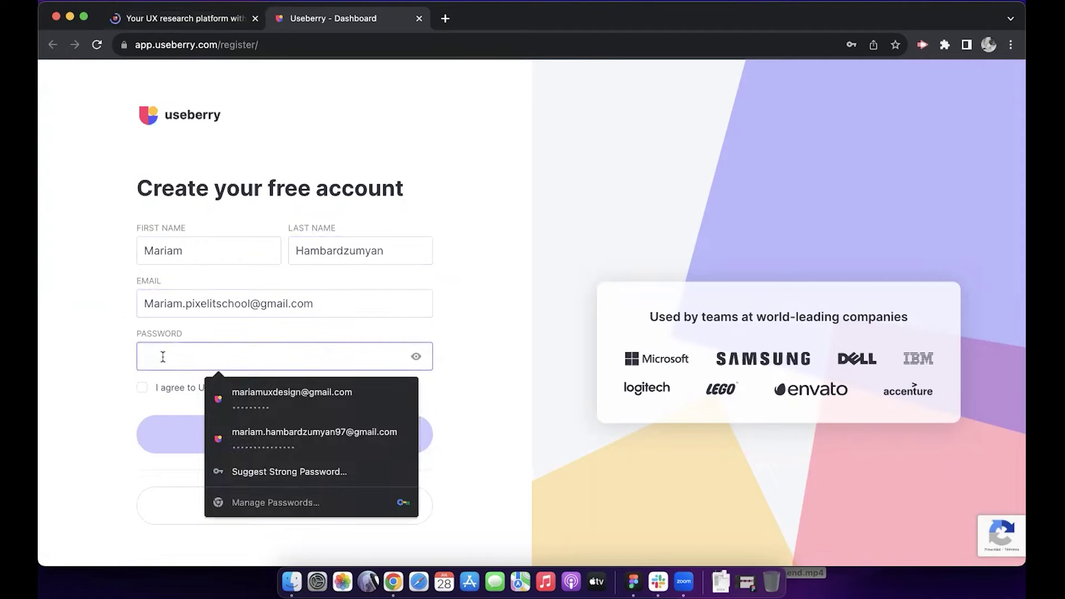
{"action": "type", "text": "••••••"}
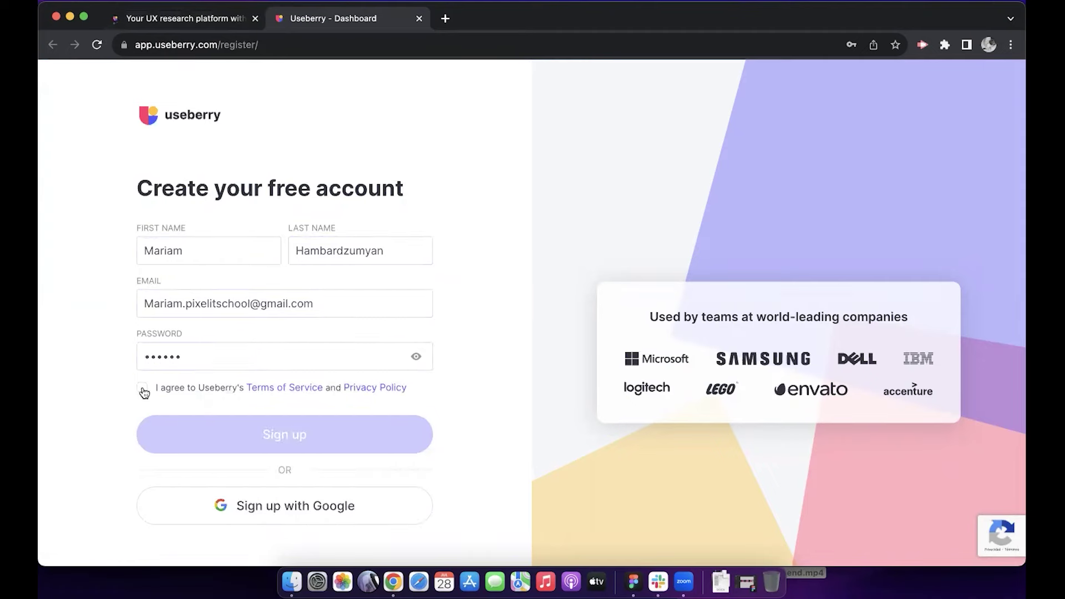
{"action": "left_click", "coordinate": [143, 388]}
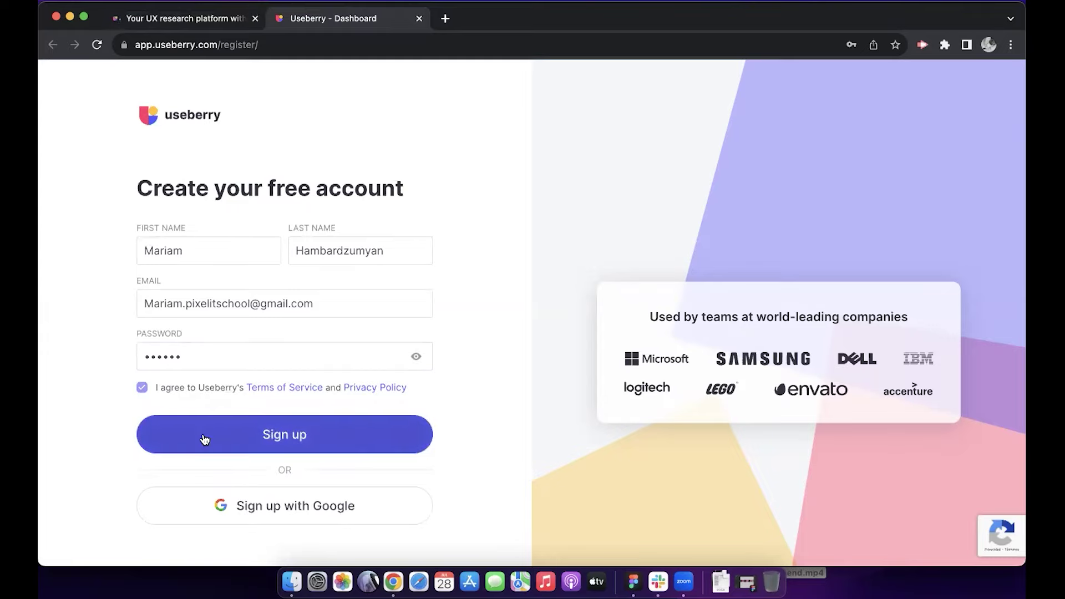
{"action": "left_click", "coordinate": [284, 435]}
{"action": "type", "text": "Pixel IT"}
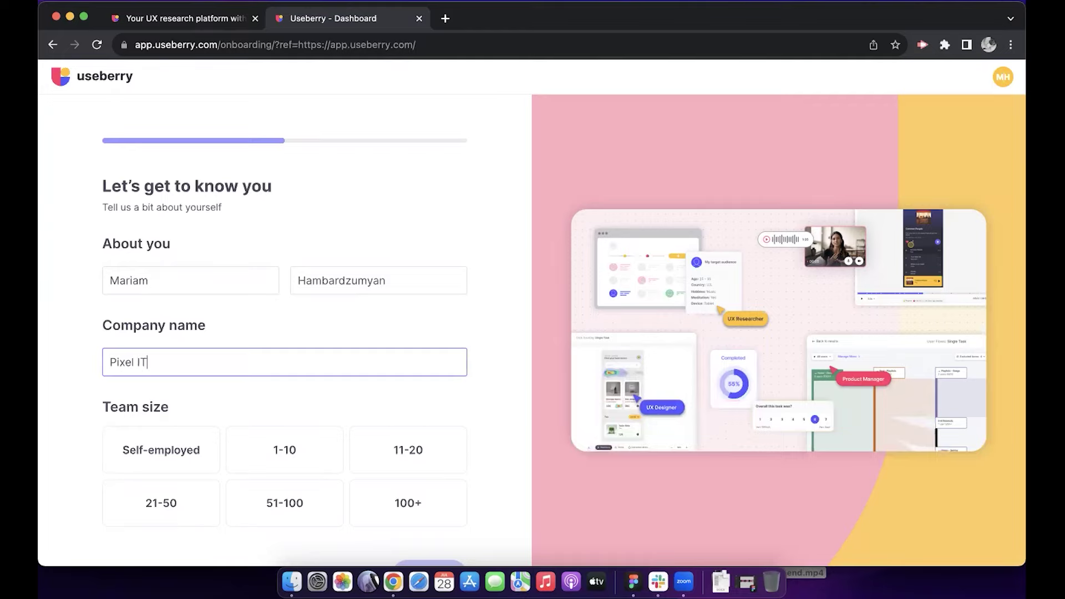
{"action": "type", "text": " School"}
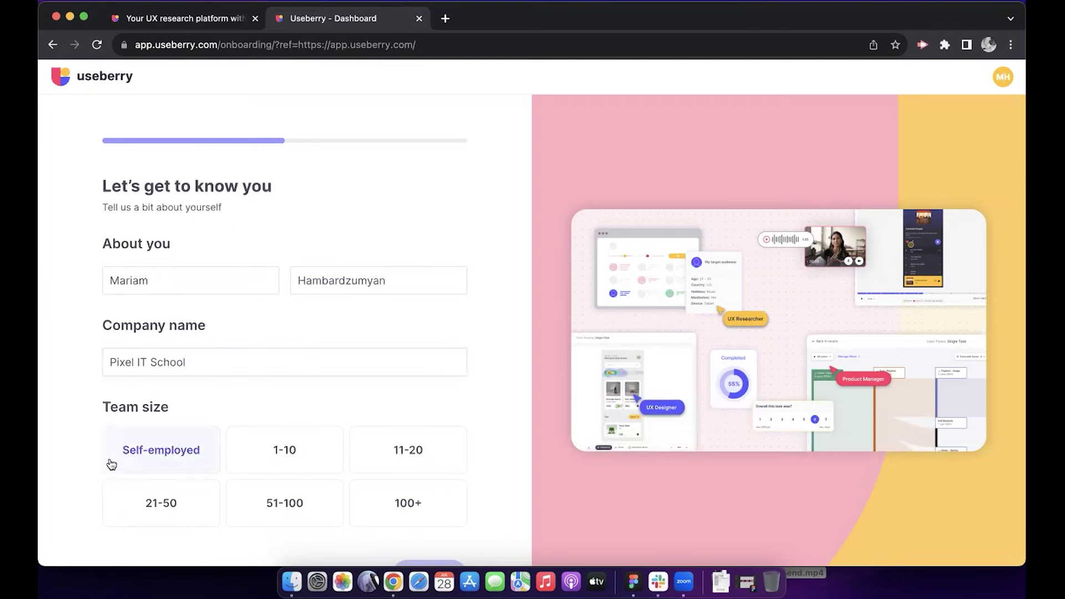
Step: Finish onboarding as Pixel IT School with Self-employed team size and UI/UX Designer role
{"action": "left_click", "coordinate": [109, 464]}
{"action": "left_click", "coordinate": [150, 430]}
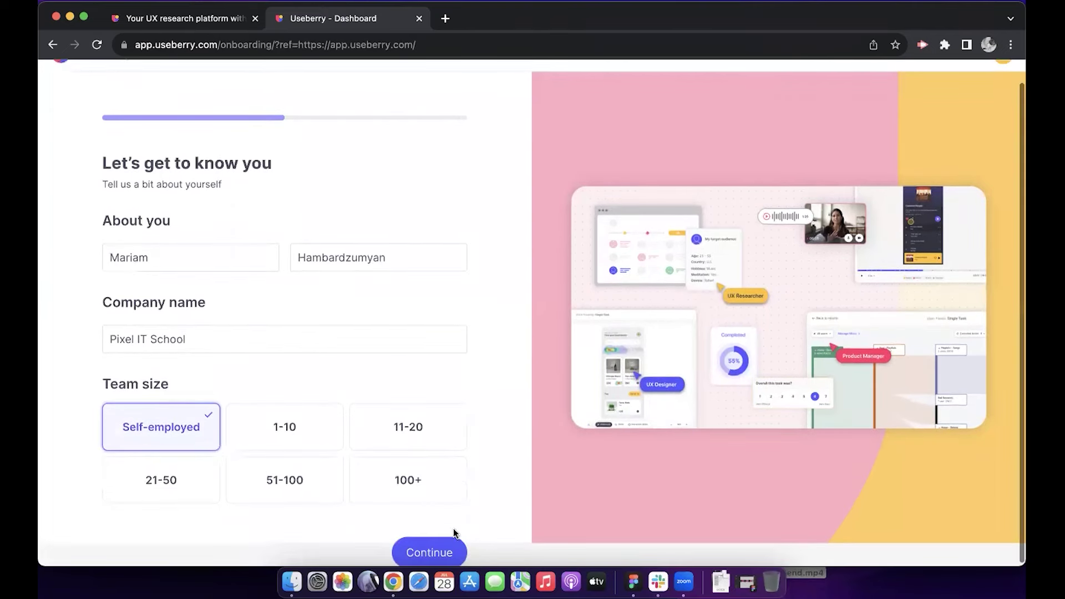
{"action": "left_click", "coordinate": [447, 552]}
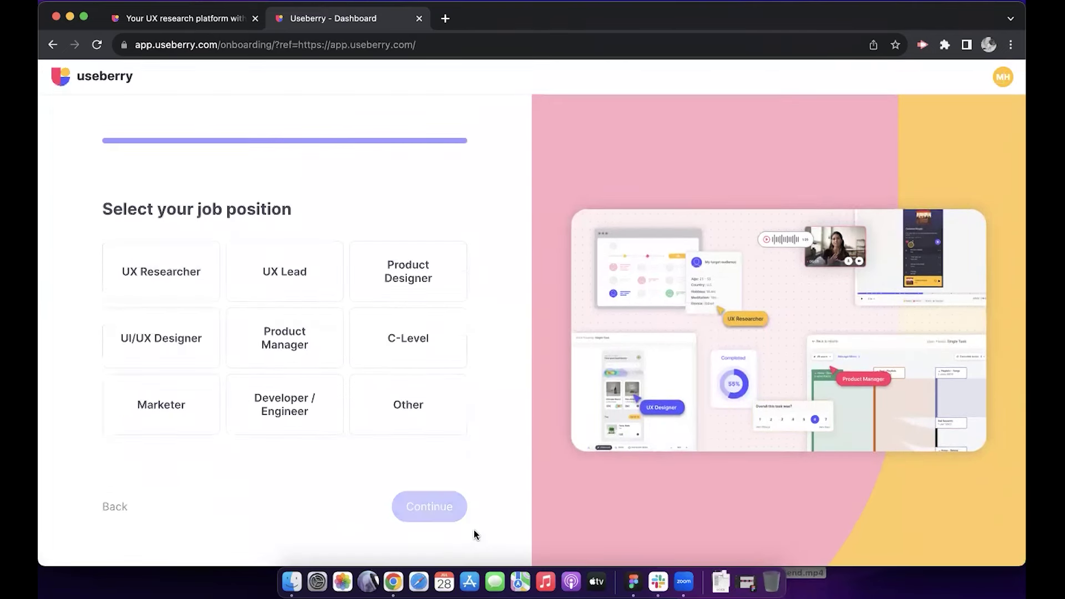
{"action": "left_click", "coordinate": [165, 341]}
{"action": "left_click", "coordinate": [451, 511]}
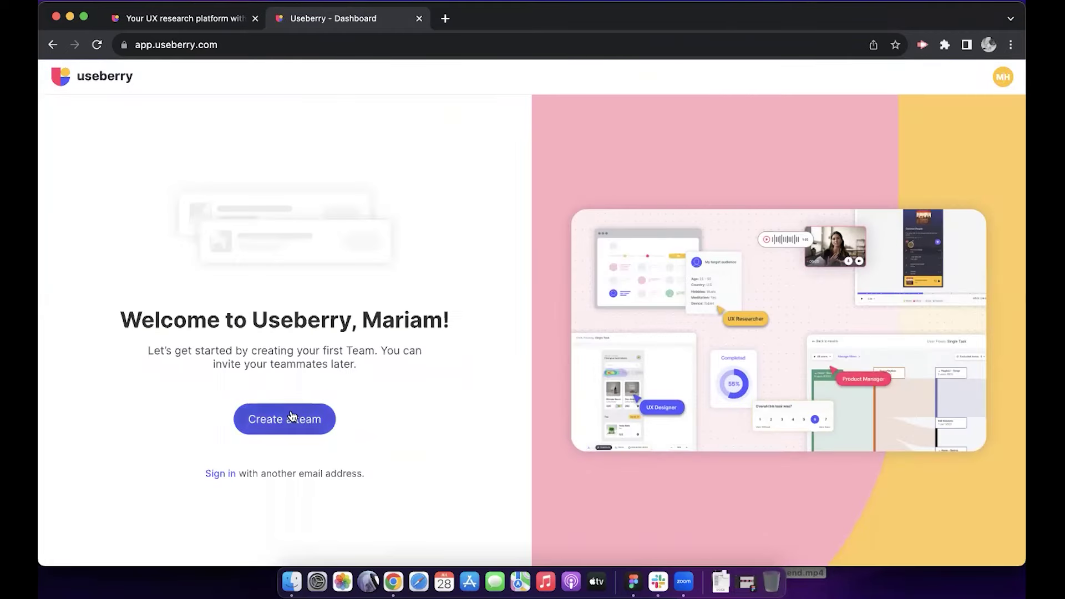
Step: Create a team named 'Tutorial Team'
{"action": "left_click", "coordinate": [295, 417]}
{"action": "left_click", "coordinate": [278, 373]}
{"action": "type", "text": "T"}
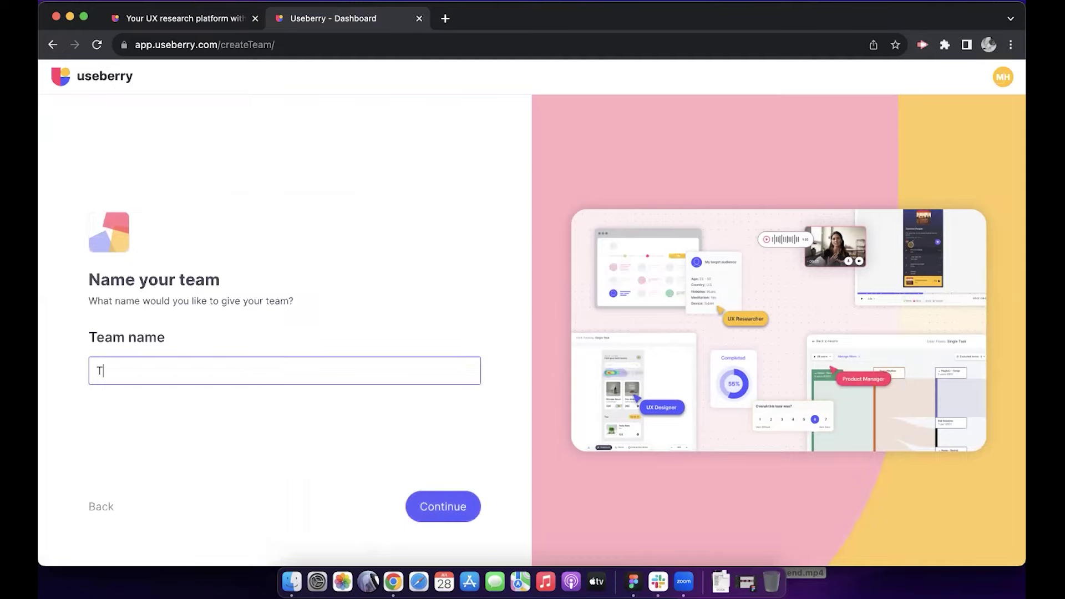
{"action": "type", "text": "utorial Team"}
{"action": "left_click", "coordinate": [461, 516]}
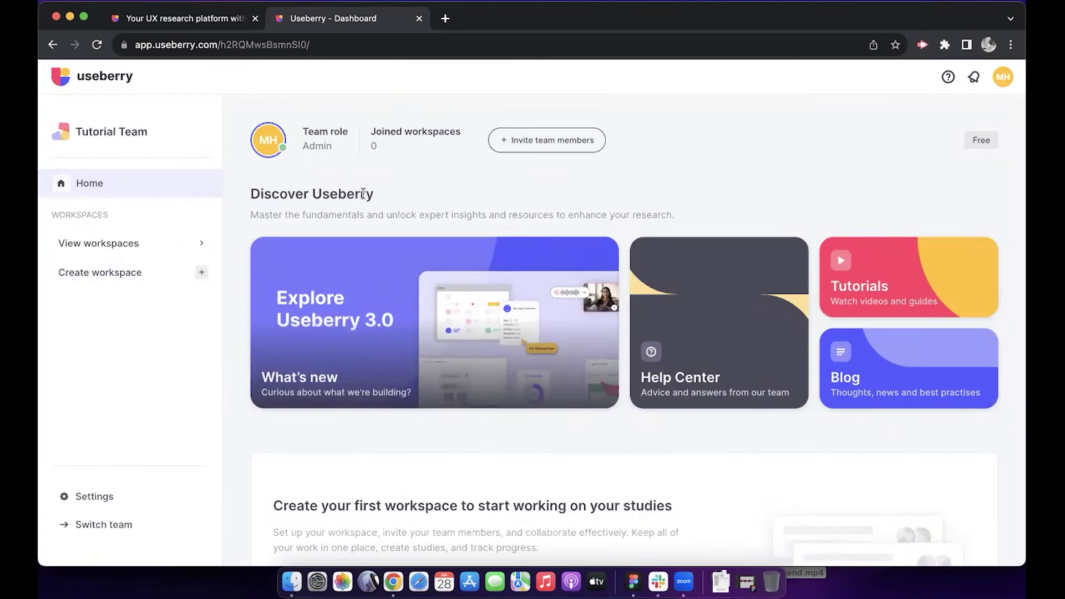
{"action": "left_click", "coordinate": [1004, 78]}
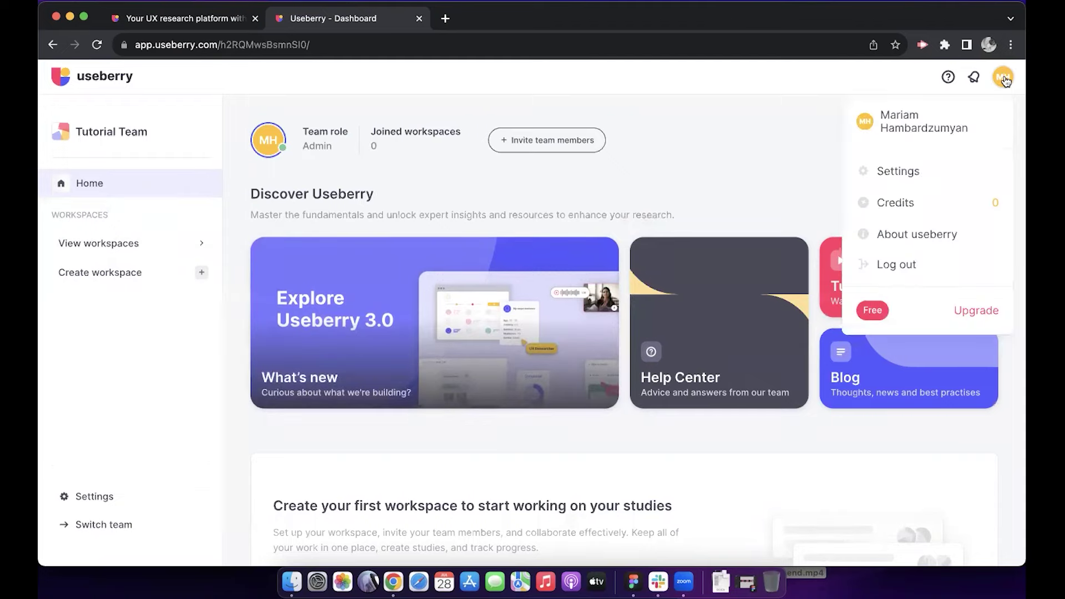
{"action": "left_click", "coordinate": [977, 78]}
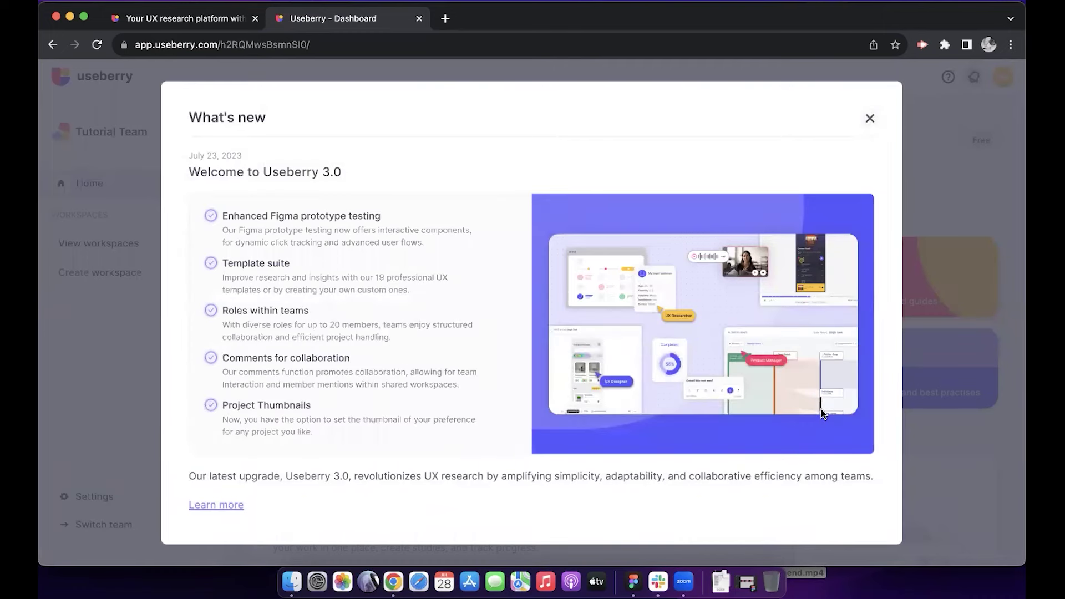
{"action": "left_click", "coordinate": [870, 120]}
{"action": "left_click", "coordinate": [949, 77]}
{"action": "scroll", "coordinate": [651, 493], "scroll_direction": "down", "scroll_amount": 10}
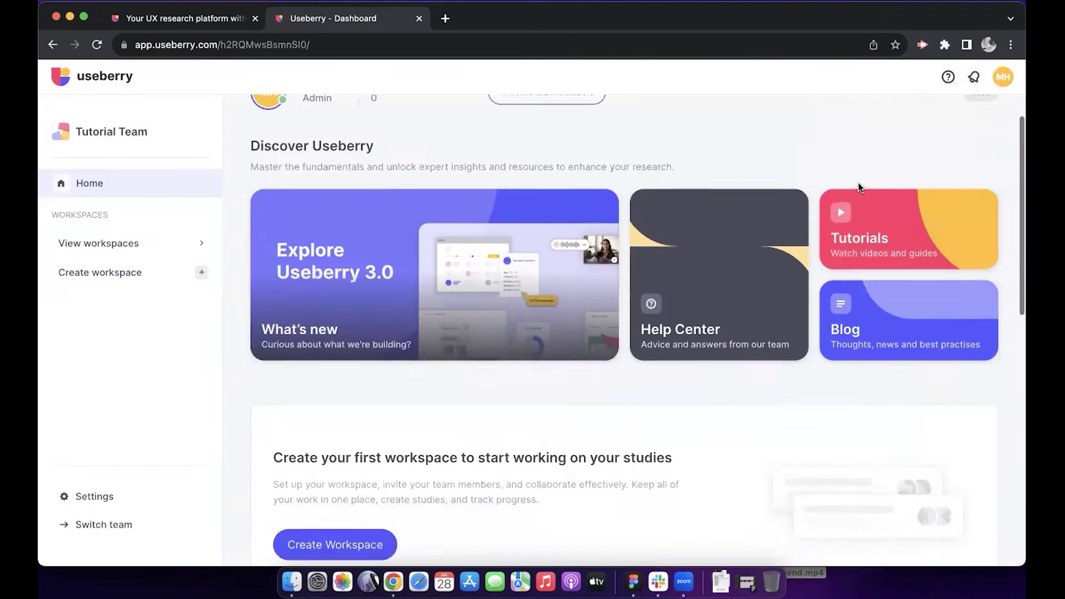
{"action": "scroll", "coordinate": [654, 391], "scroll_direction": "up", "scroll_amount": 10}
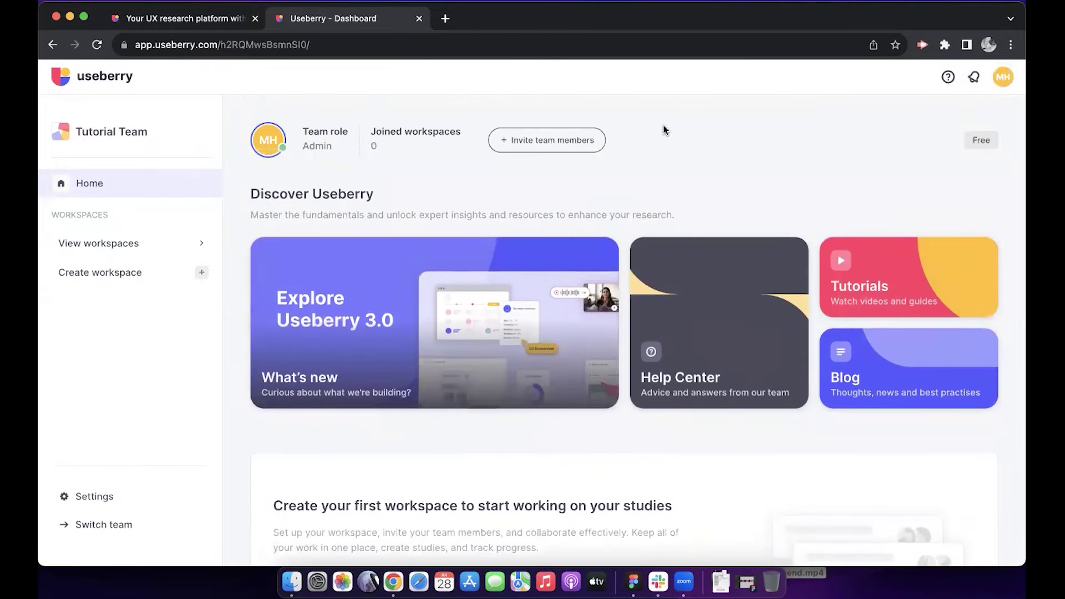
{"action": "left_click", "coordinate": [501, 136]}
{"action": "scroll", "coordinate": [497, 325], "scroll_direction": "down", "scroll_amount": 2}
{"action": "scroll", "coordinate": [497, 315], "scroll_direction": "up", "scroll_amount": 2}
{"action": "key", "text": "super+bracketleft"}
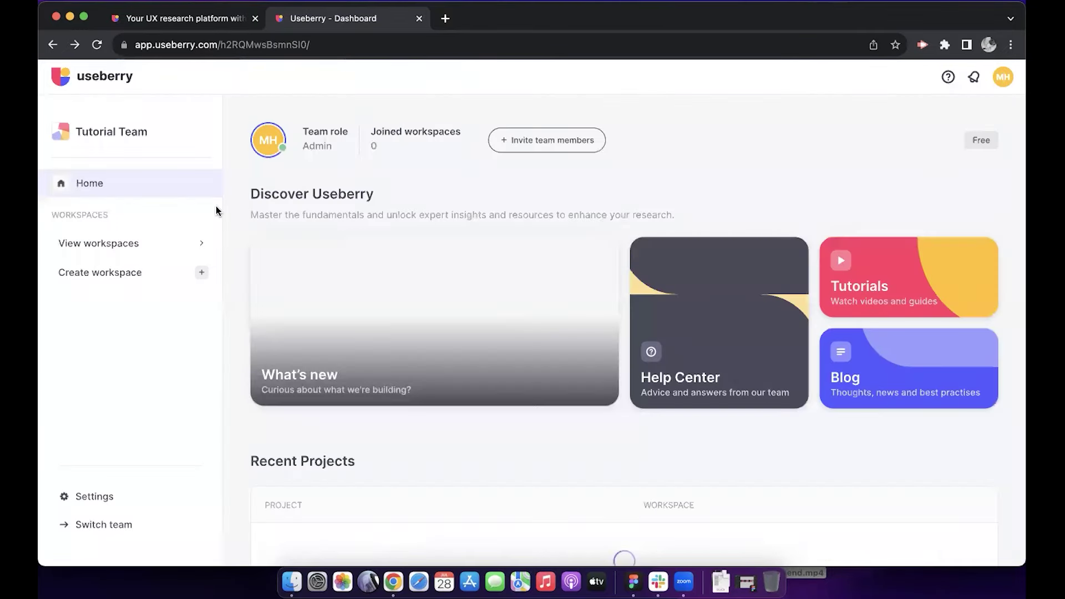
Step: Create a private workspace named 'Tutorial' where only owners and admins can add content
{"action": "left_click", "coordinate": [148, 251]}
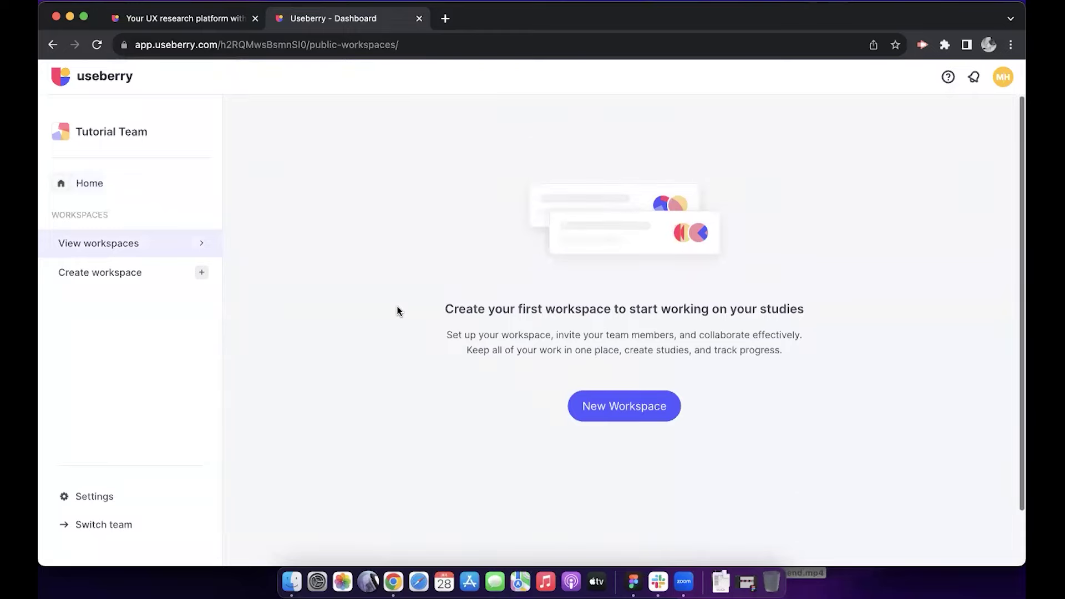
{"action": "left_click", "coordinate": [172, 279]}
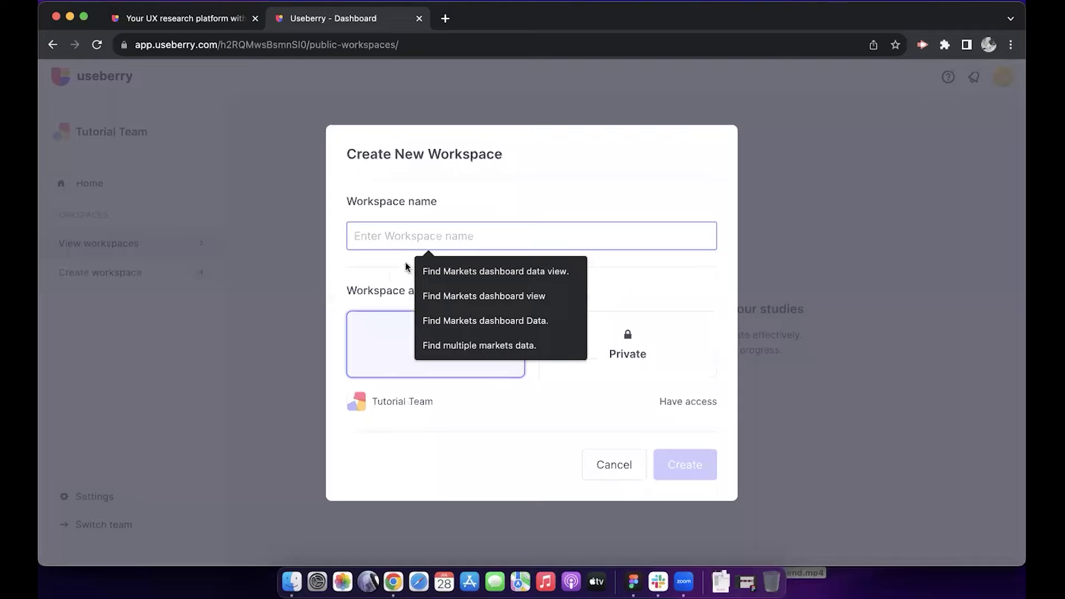
{"action": "type", "text": "T"}
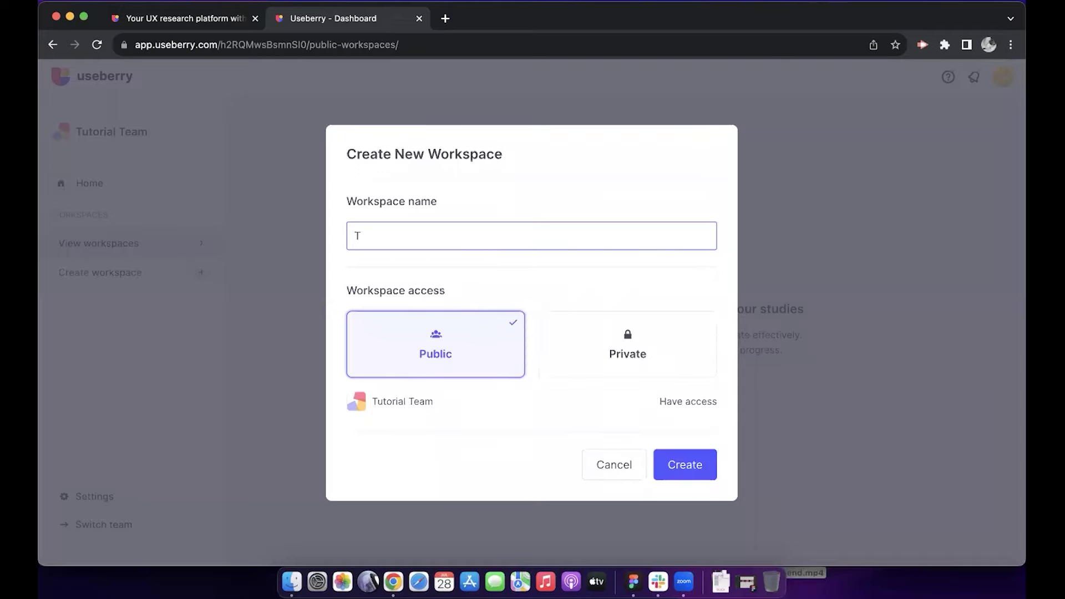
{"action": "type", "text": "utorial"}
{"action": "left_click", "coordinate": [633, 369]}
{"action": "left_click", "coordinate": [391, 423]}
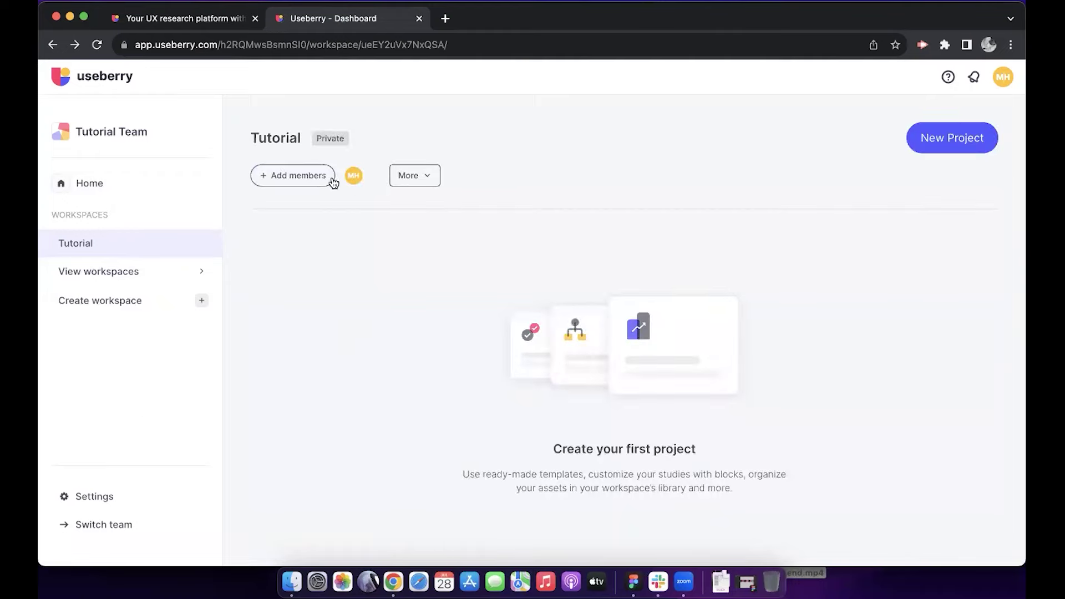
{"action": "left_click", "coordinate": [431, 178]}
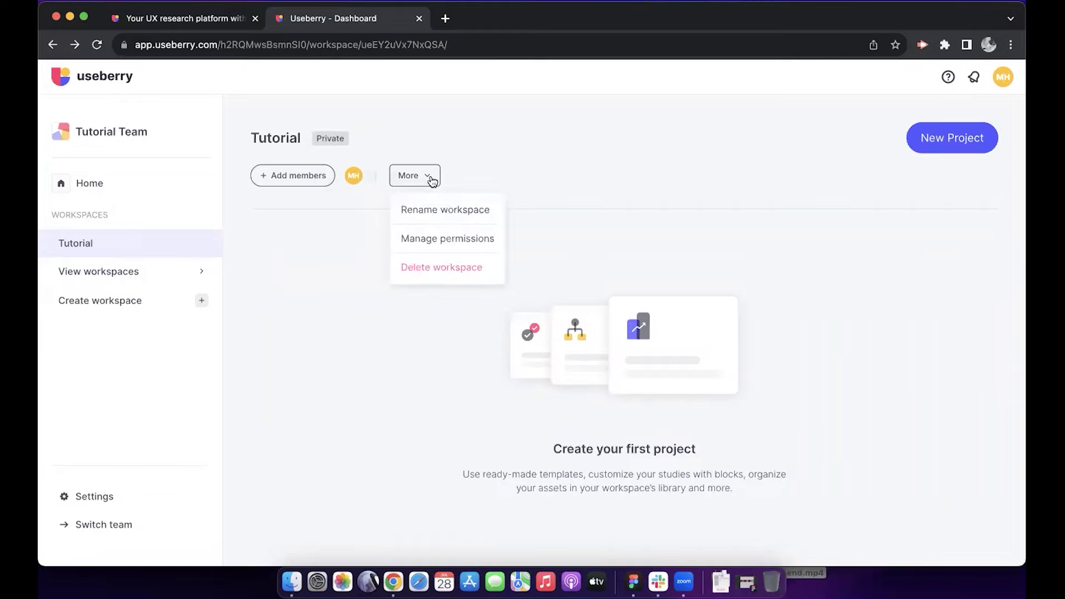
{"action": "left_click", "coordinate": [499, 177]}
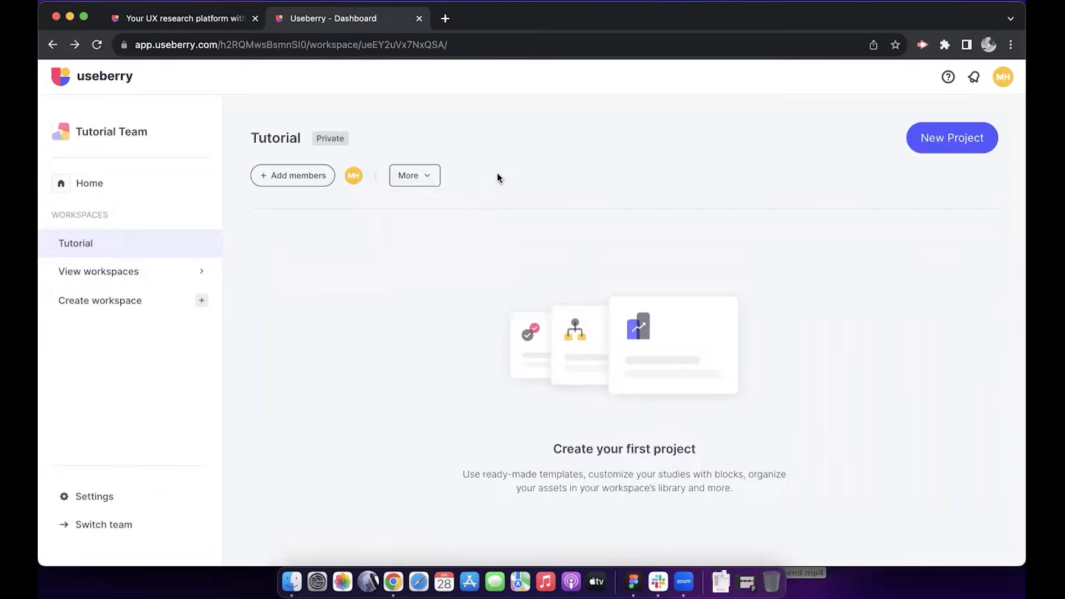
{"action": "left_click", "coordinate": [946, 146]}
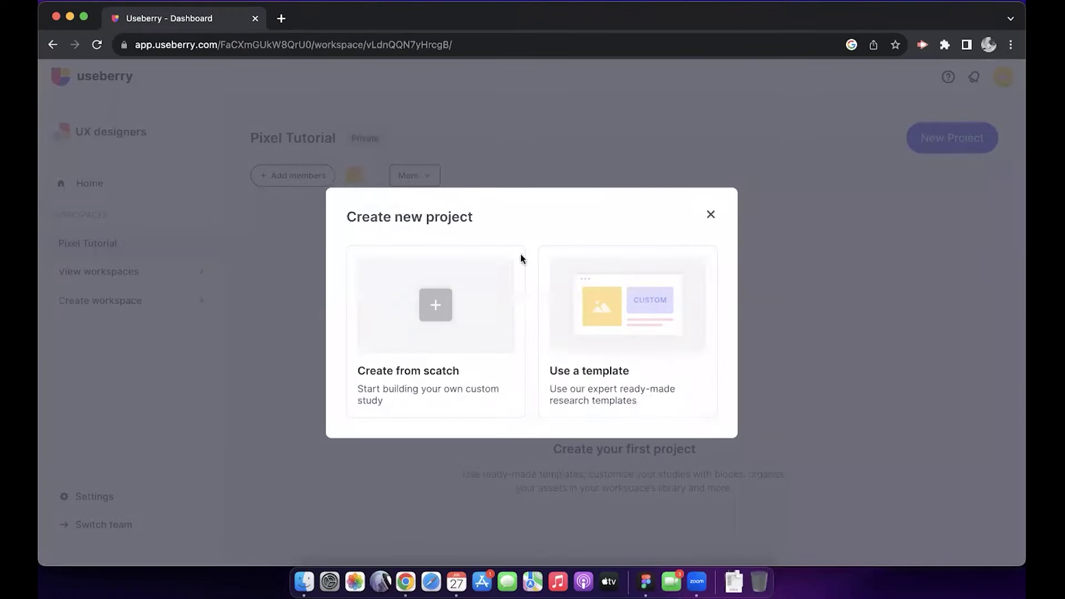
{"action": "left_click", "coordinate": [448, 302]}
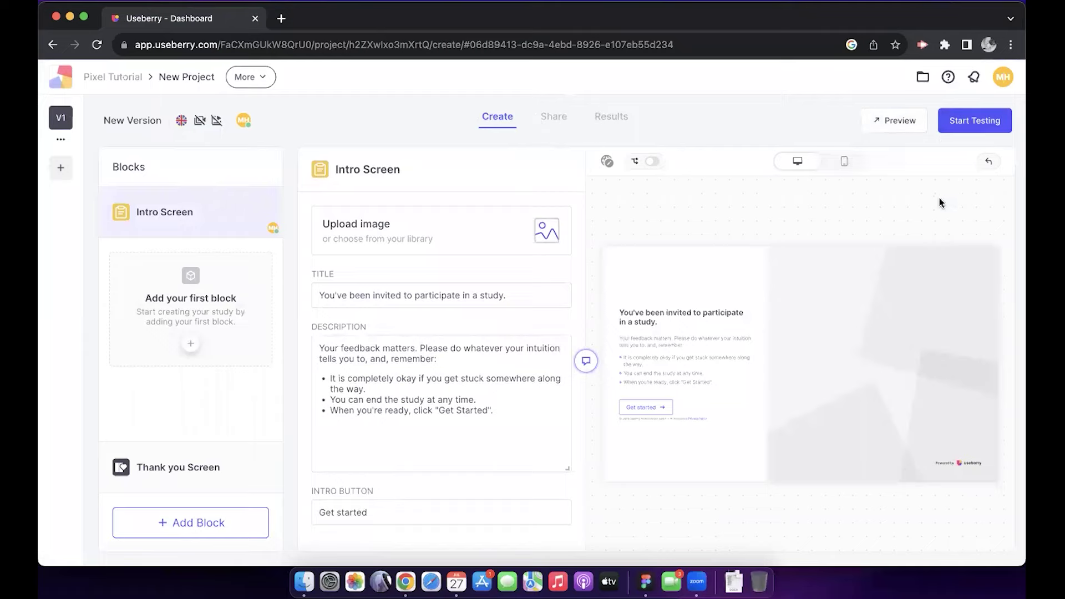
{"action": "left_click", "coordinate": [838, 162]}
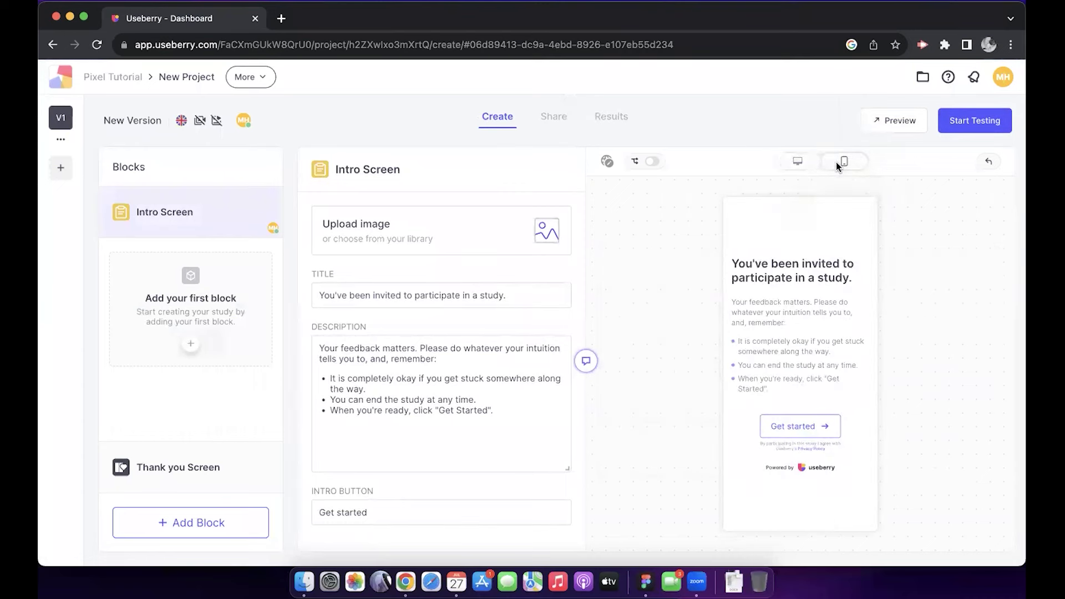
{"action": "left_click", "coordinate": [799, 161]}
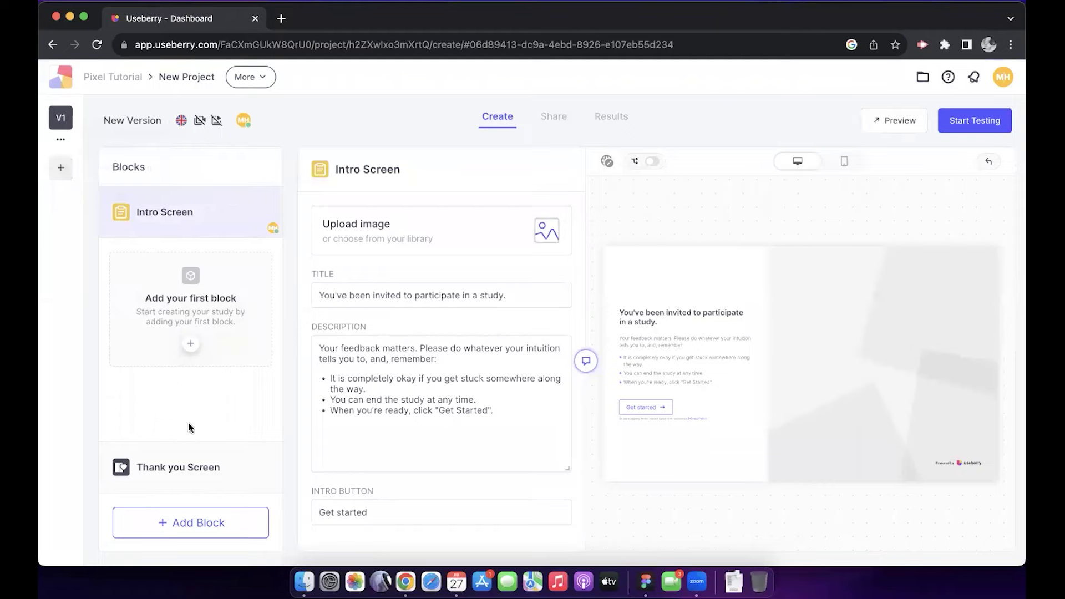
Step: Add a First Click block between the Intro and Thank you screens
{"action": "left_click", "coordinate": [181, 524]}
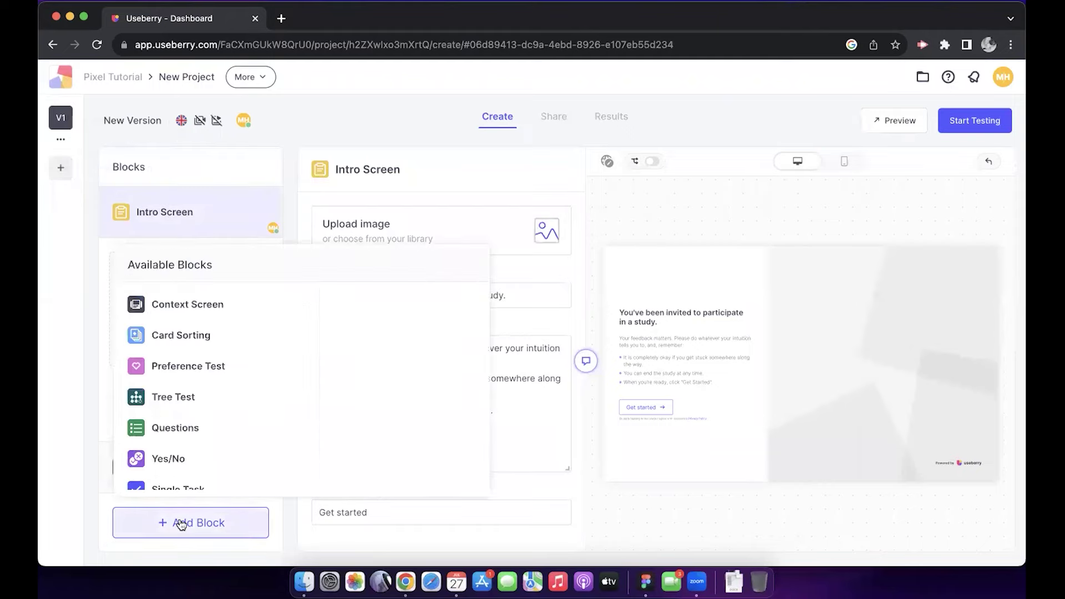
{"action": "scroll", "coordinate": [239, 398], "scroll_direction": "down", "scroll_amount": 1}
{"action": "scroll", "coordinate": [239, 398], "scroll_direction": "down", "scroll_amount": 4}
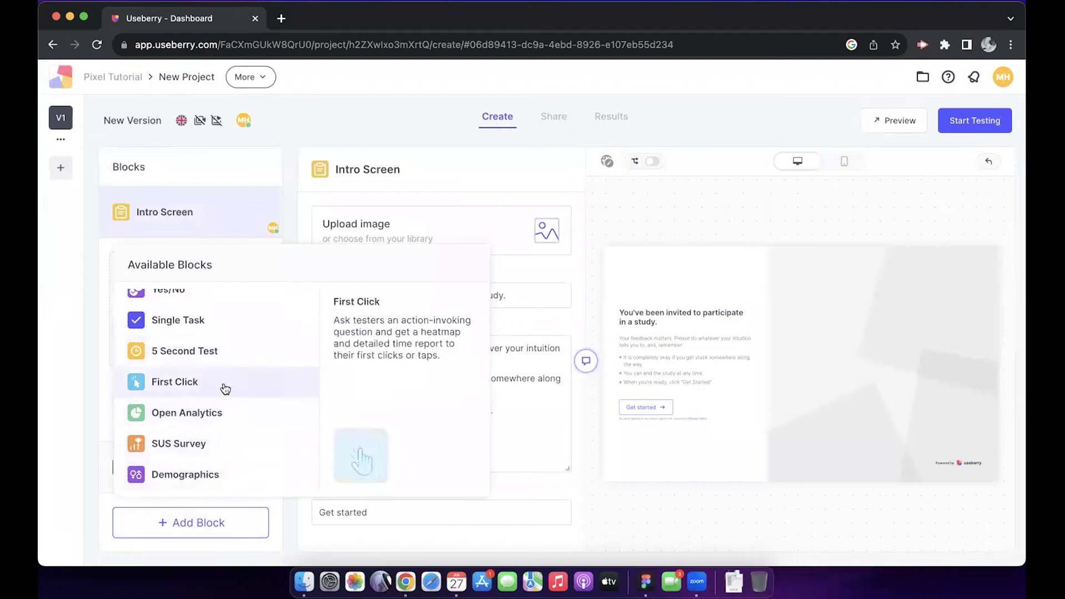
{"action": "scroll", "coordinate": [211, 361], "scroll_direction": "up", "scroll_amount": 5}
{"action": "scroll", "coordinate": [227, 359], "scroll_direction": "down", "scroll_amount": 2}
{"action": "scroll", "coordinate": [227, 359], "scroll_direction": "down", "scroll_amount": 2}
{"action": "left_click", "coordinate": [220, 381]}
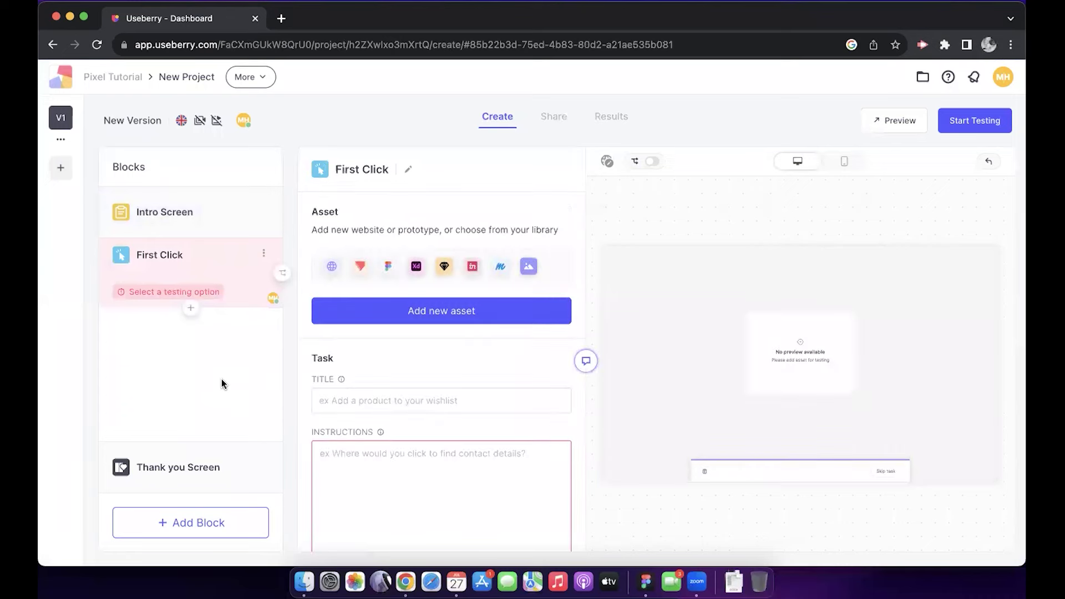
{"action": "left_click", "coordinate": [178, 210]}
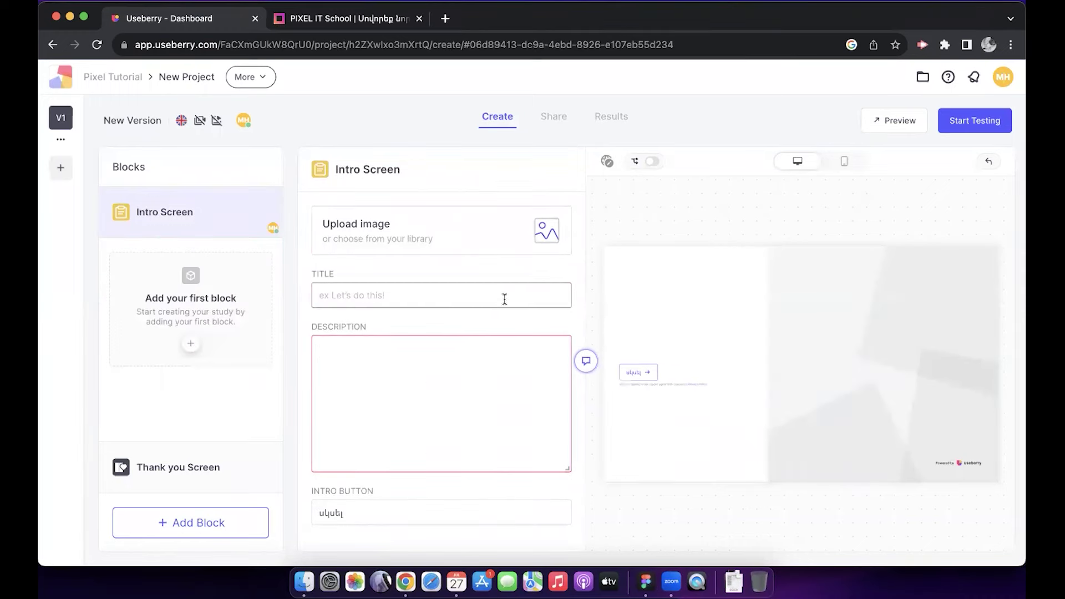
Step: Title the Intro Screen 'Բարի Գալուստ' and paste the Armenian invitation as its description
{"action": "left_click", "coordinate": [466, 295]}
{"action": "type", "text": "բարի"}
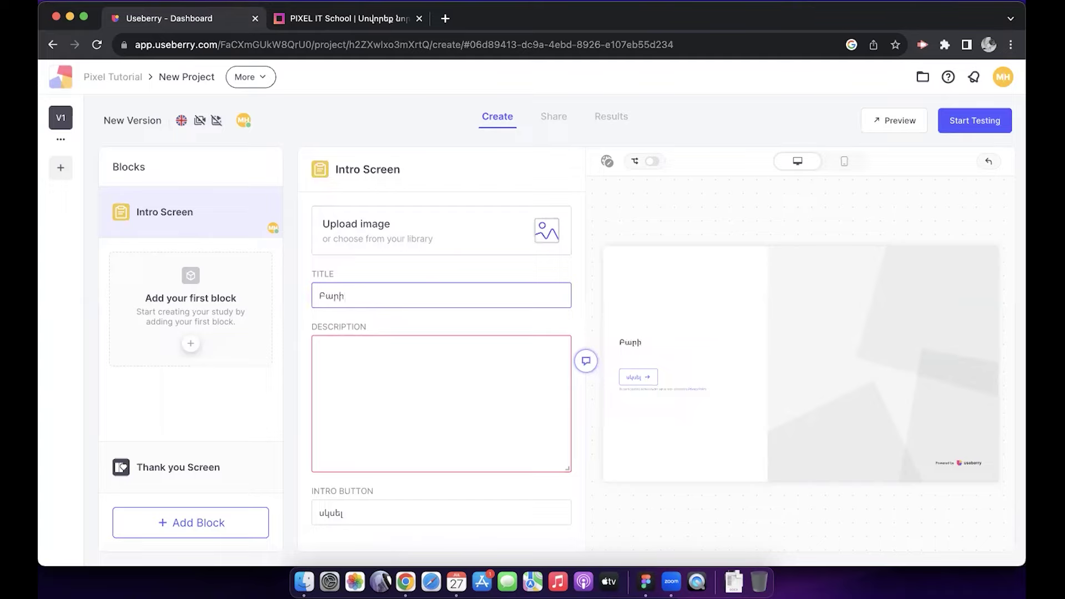
{"action": "type", "text": "ի Գալուստ"}
{"action": "left_click", "coordinate": [445, 359]}
{"action": "type", "text": "Դուք հրավիրված եք կատարել թեստավորում"}
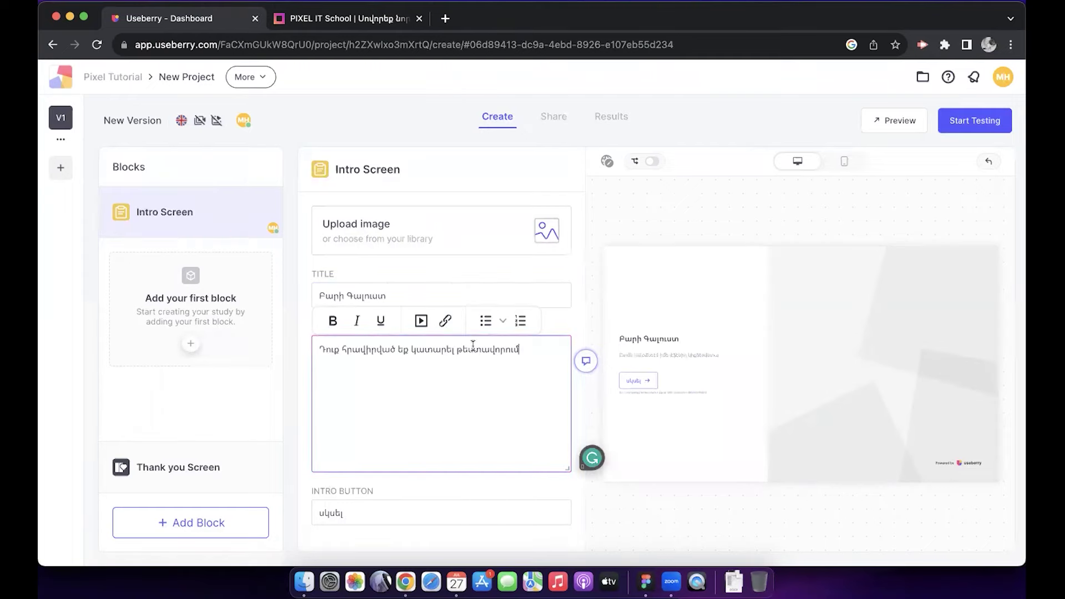
{"action": "left_click", "coordinate": [566, 319]}
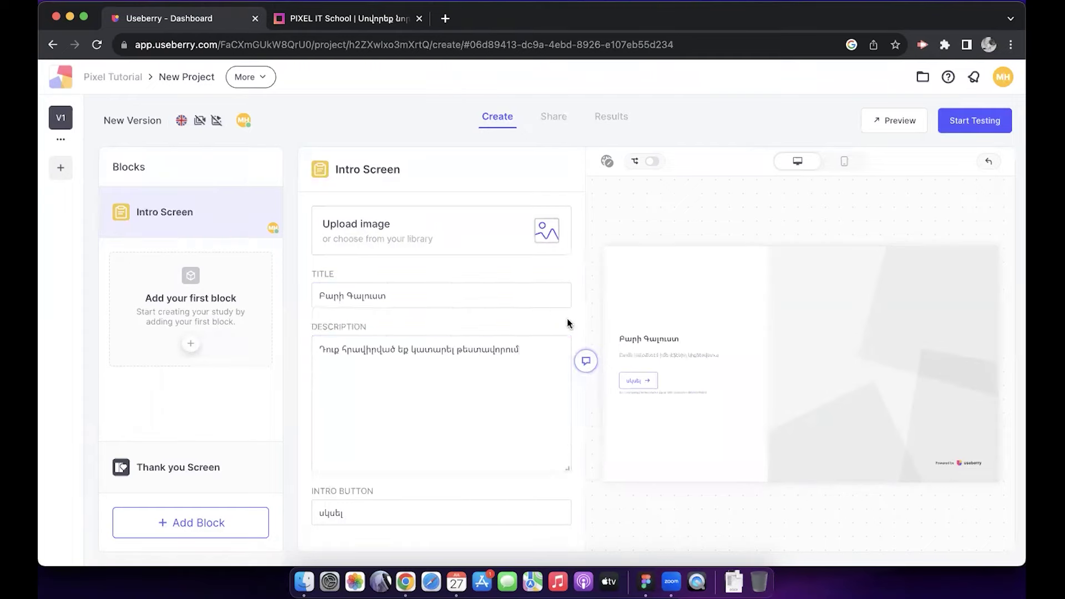
{"action": "left_click", "coordinate": [528, 355]}
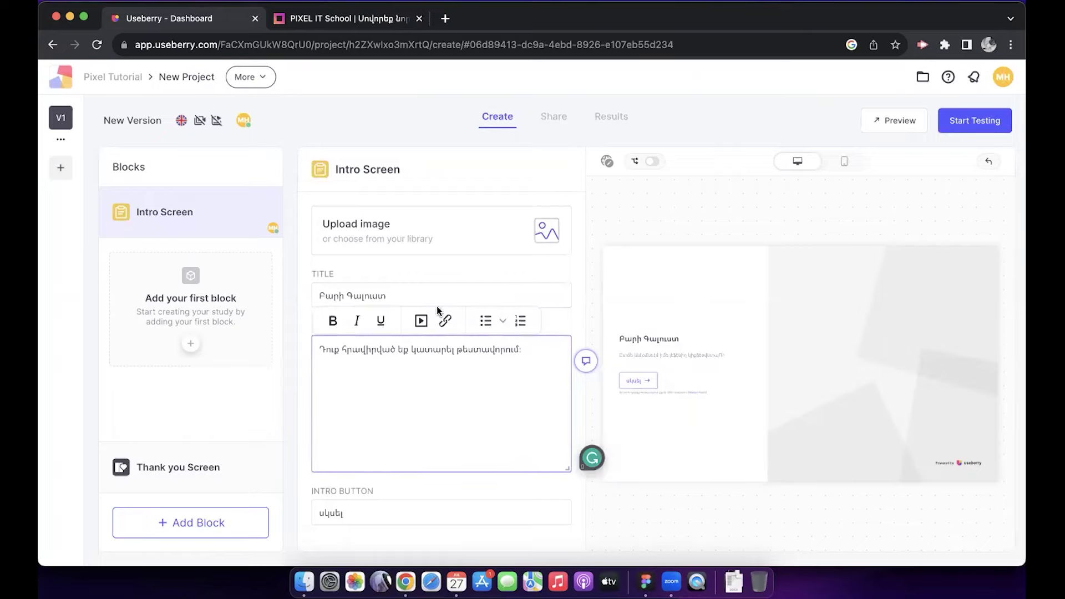
{"action": "left_click", "coordinate": [546, 228]}
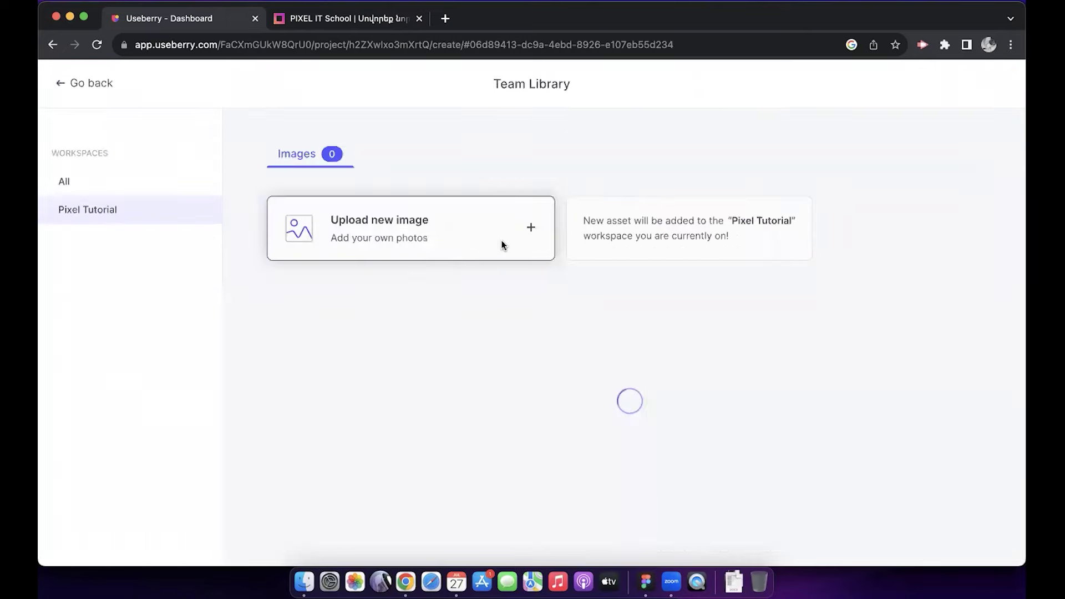
Step: Upload the first desktop screenshot and place it as the Intro Screen image
{"action": "left_click", "coordinate": [501, 244]}
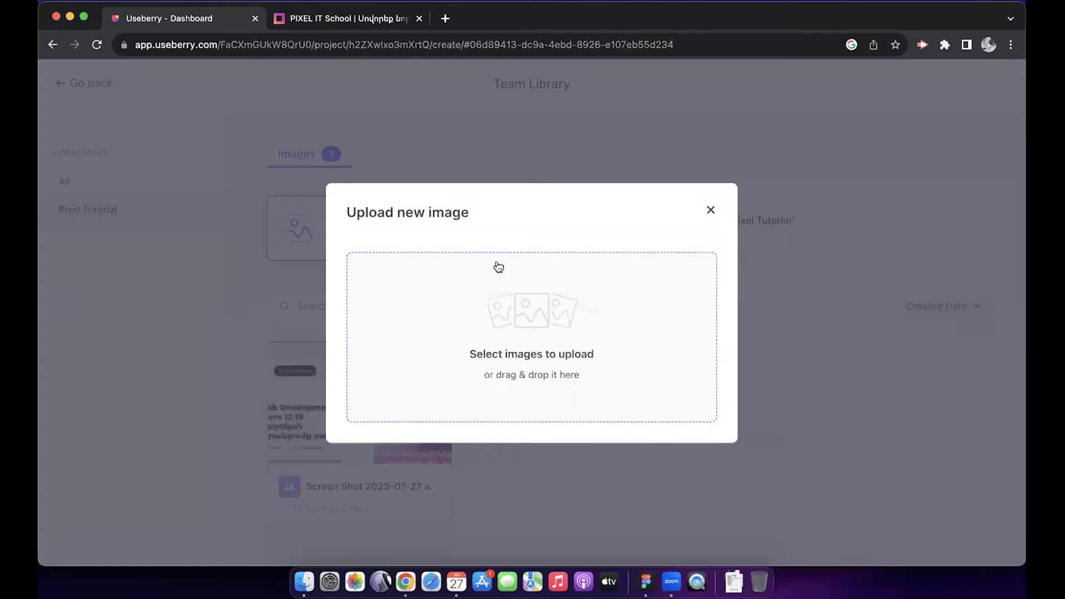
{"action": "left_click", "coordinate": [531, 326]}
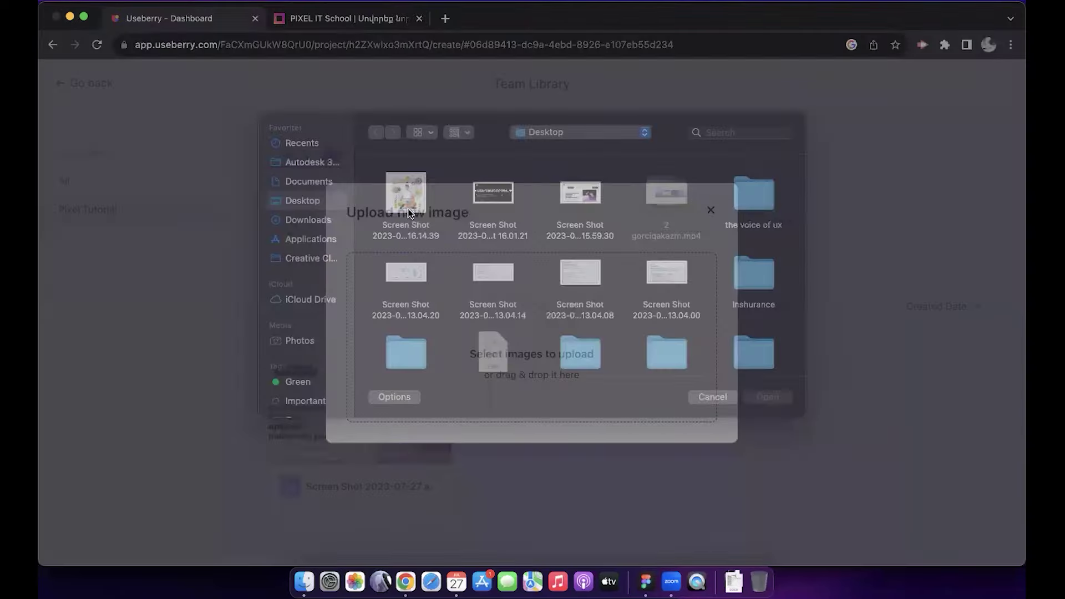
{"action": "left_click", "coordinate": [407, 209]}
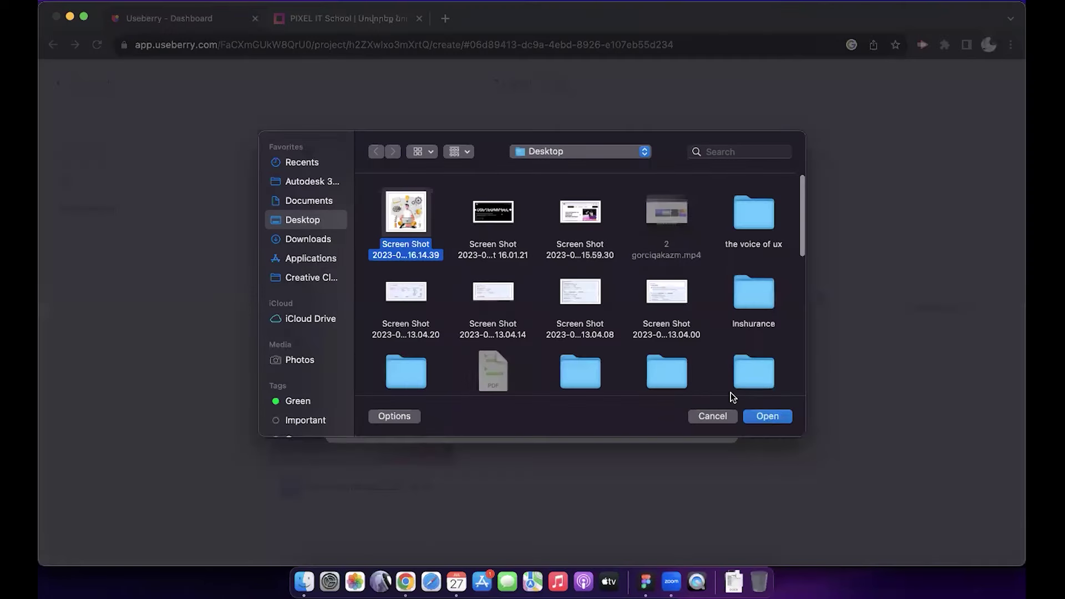
{"action": "left_click", "coordinate": [751, 414]}
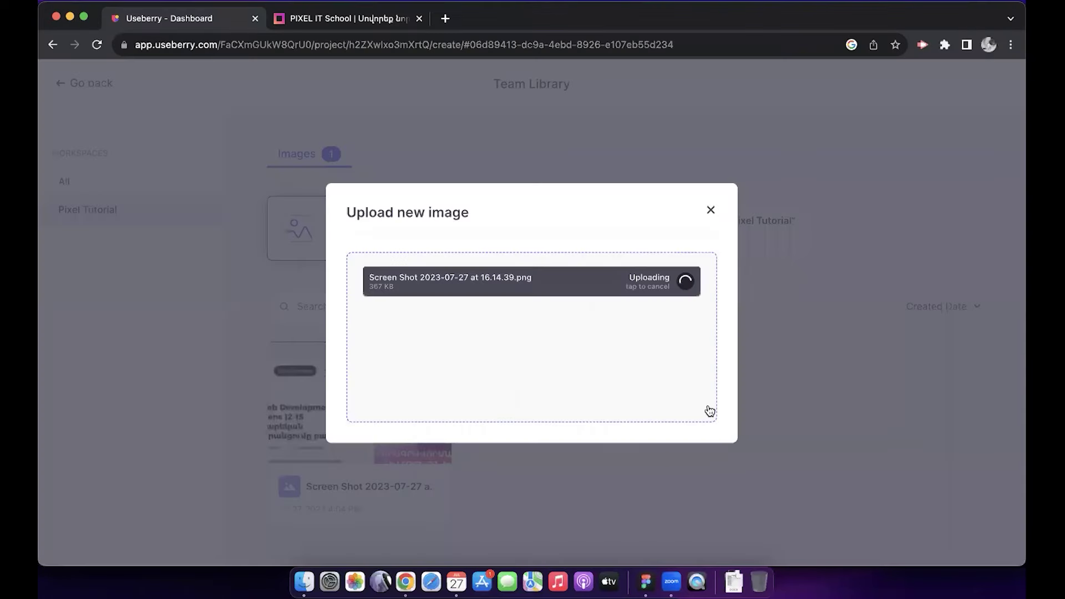
{"action": "left_click", "coordinate": [711, 210]}
{"action": "left_click", "coordinate": [397, 405]}
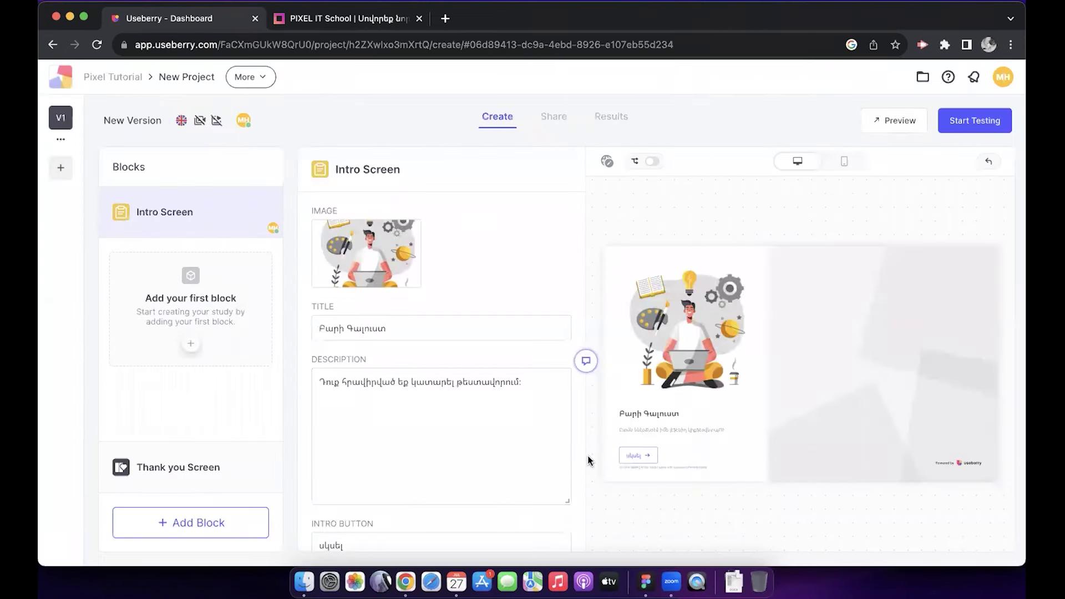
{"action": "scroll", "coordinate": [562, 439], "scroll_direction": "down", "scroll_amount": 2}
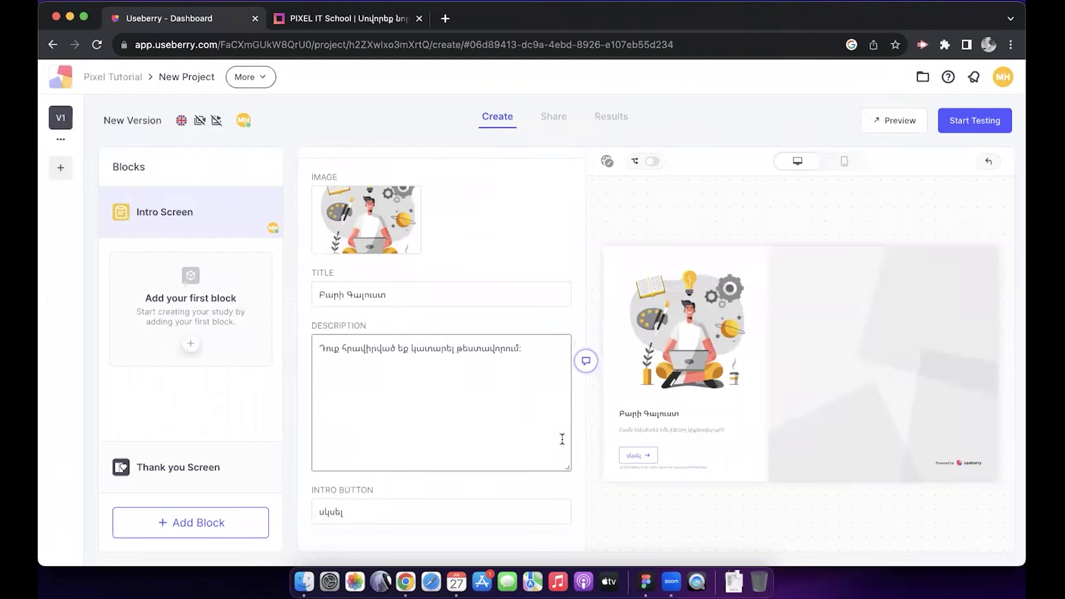
{"action": "left_click", "coordinate": [385, 509]}
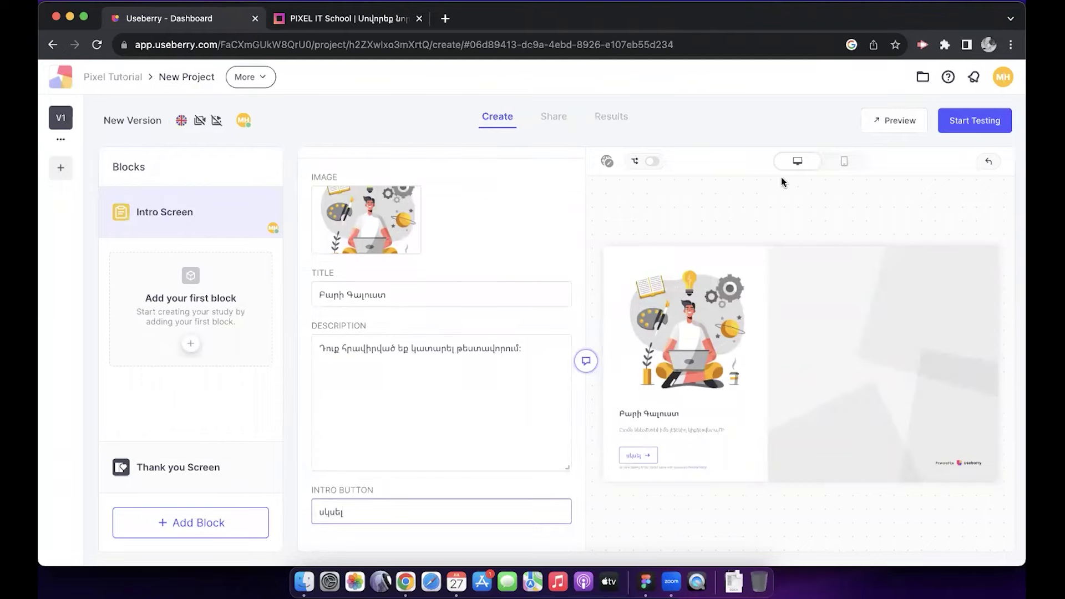
{"action": "left_click", "coordinate": [847, 163]}
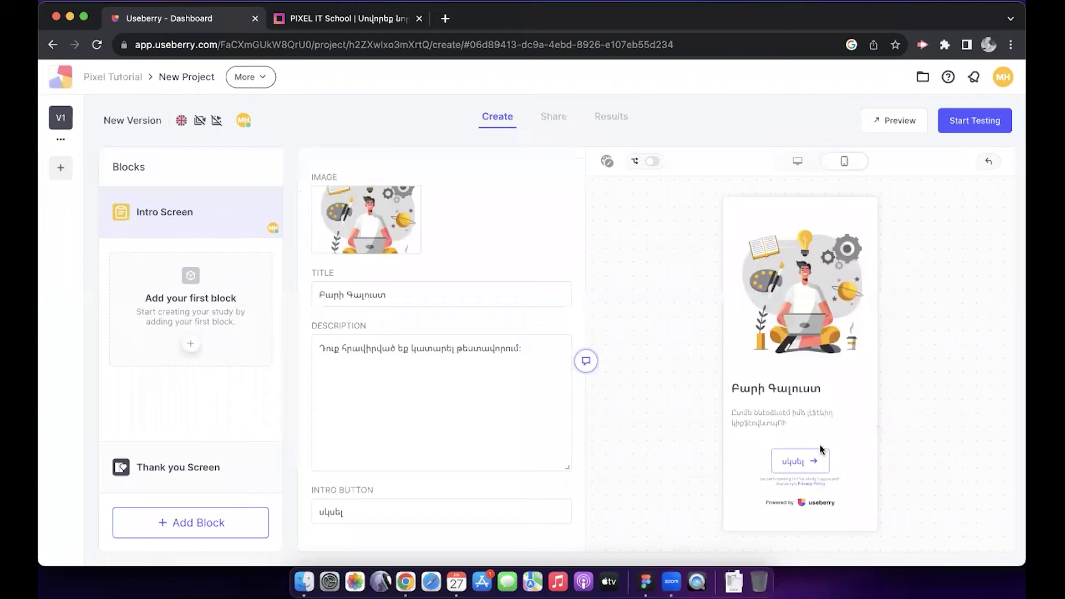
{"action": "left_click", "coordinate": [797, 161]}
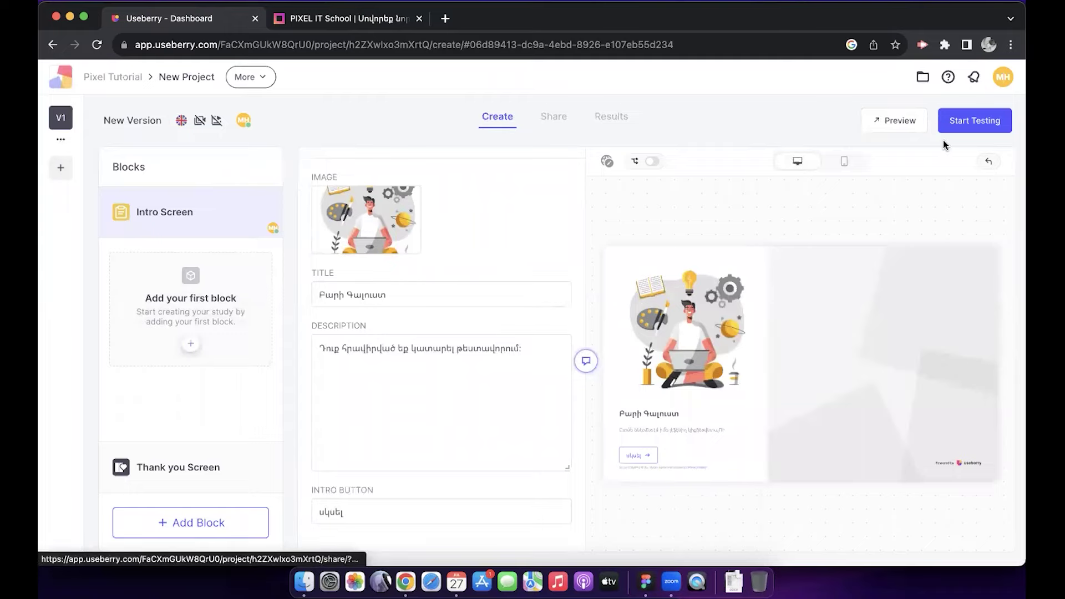
{"action": "left_click", "coordinate": [896, 122]}
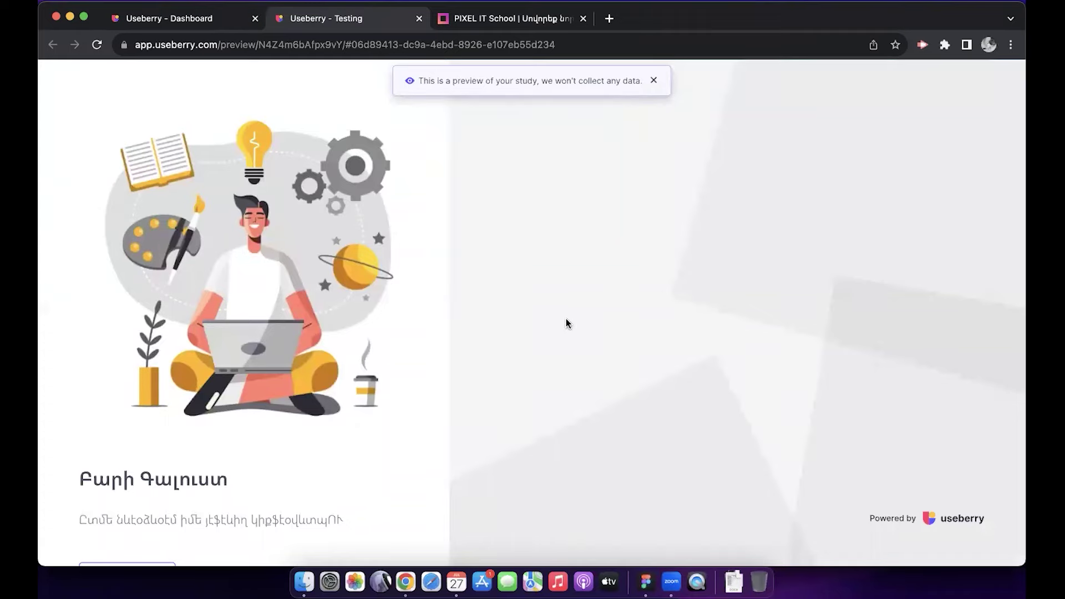
{"action": "left_click", "coordinate": [225, 19]}
{"action": "left_click", "coordinate": [419, 18]}
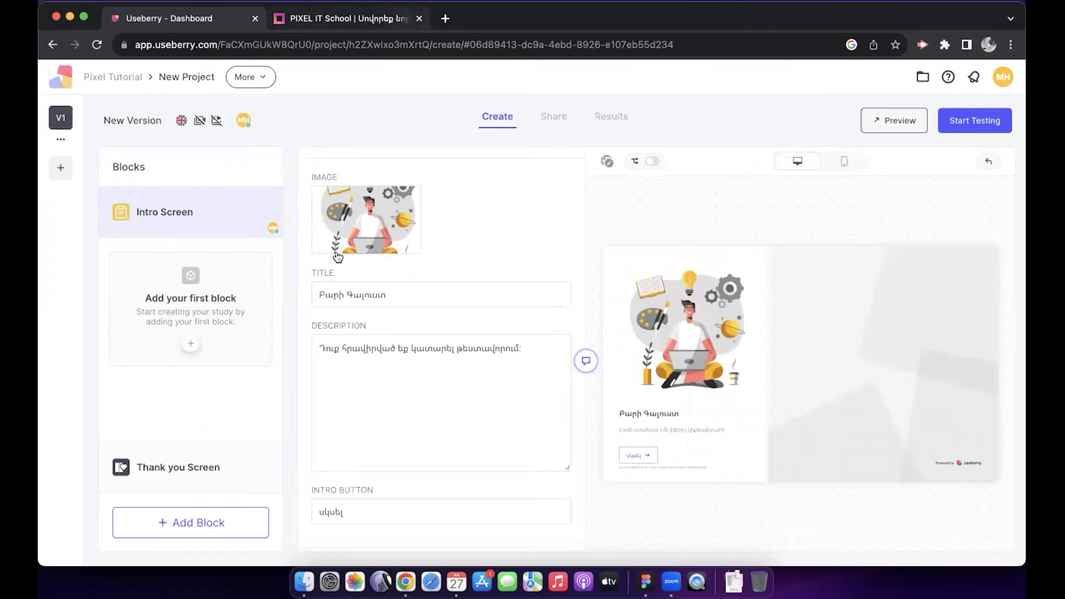
Step: Add a First Click block right after the Intro Screen
{"action": "left_click", "coordinate": [184, 534]}
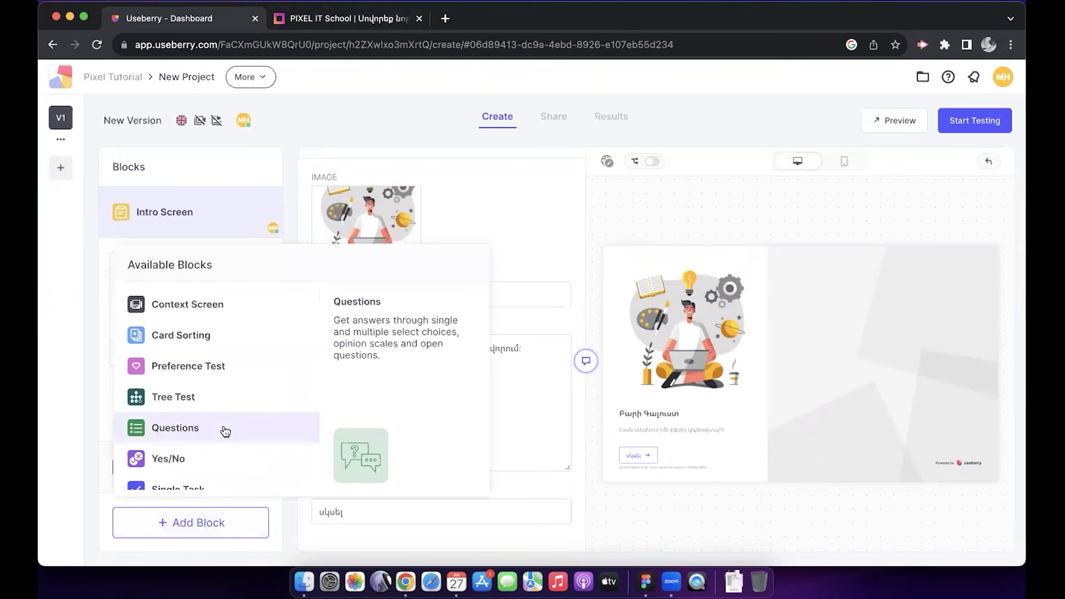
{"action": "scroll", "coordinate": [225, 432], "scroll_direction": "down", "scroll_amount": 2}
{"action": "scroll", "coordinate": [250, 464], "scroll_direction": "down", "scroll_amount": 1}
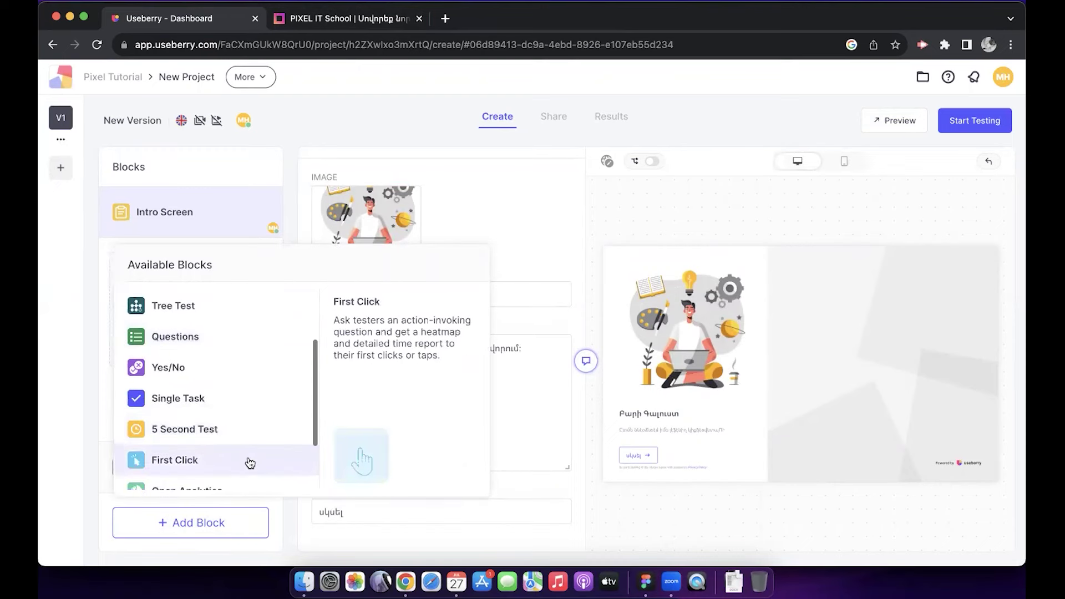
{"action": "left_click", "coordinate": [250, 463]}
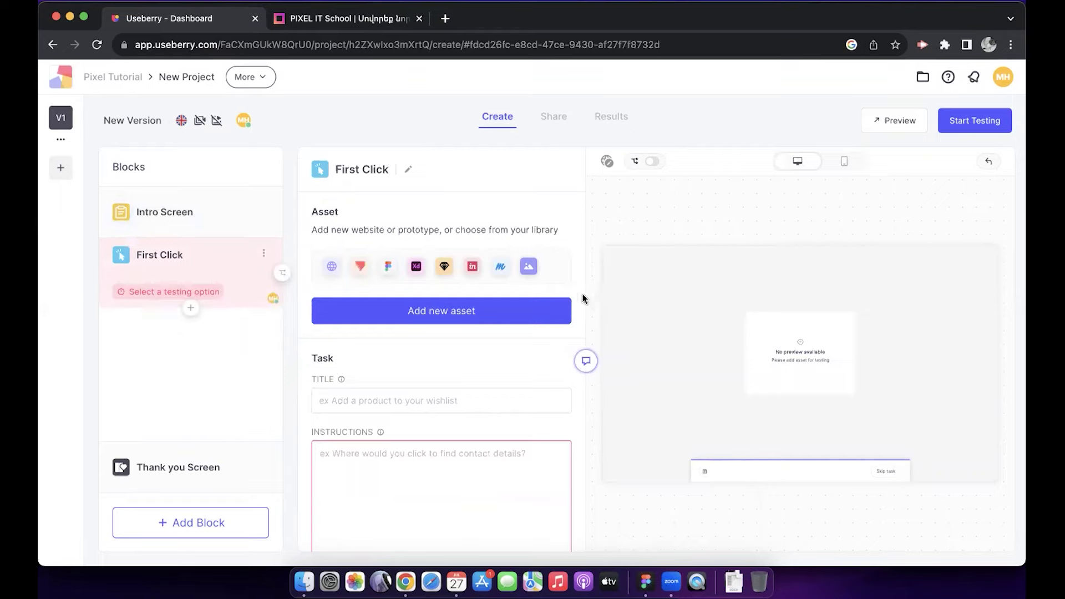
Step: Choose Figma as the import source for the First Click task's new prototype asset
{"action": "left_click", "coordinate": [497, 309]}
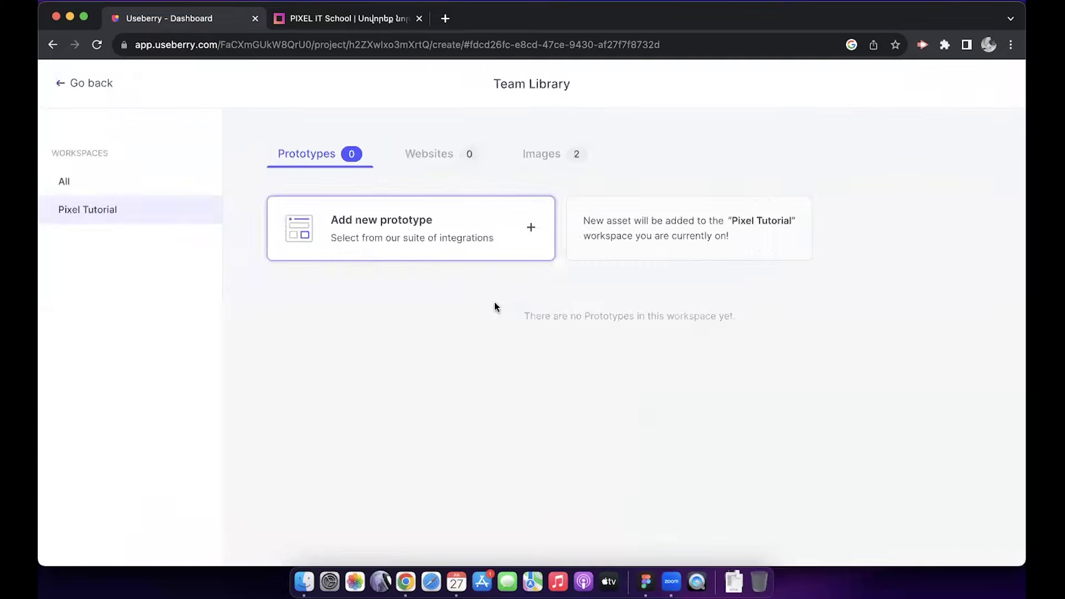
{"action": "left_click", "coordinate": [528, 232]}
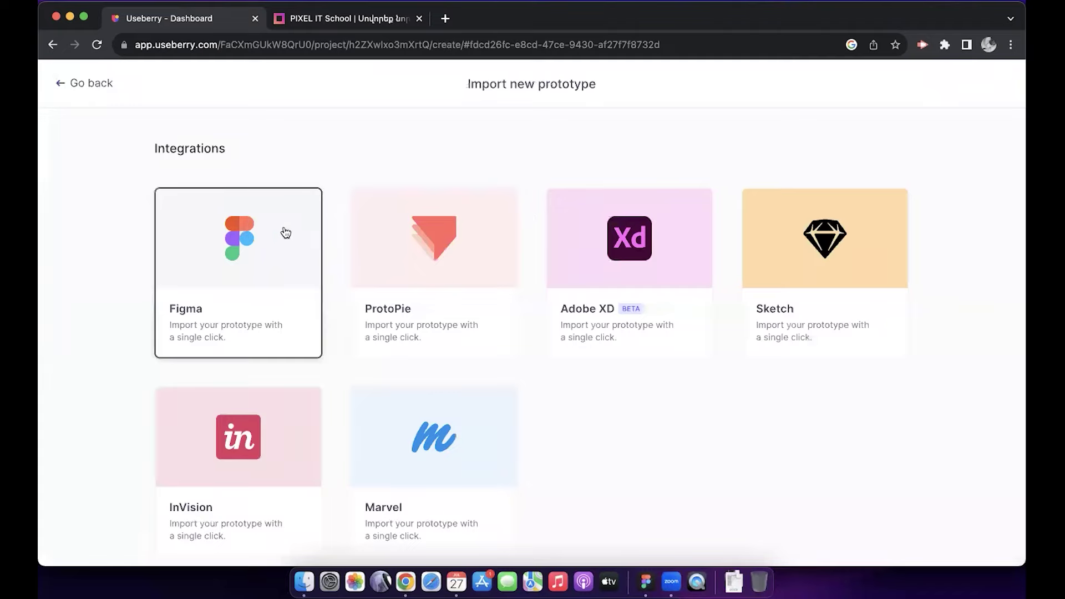
{"action": "left_click", "coordinate": [297, 271]}
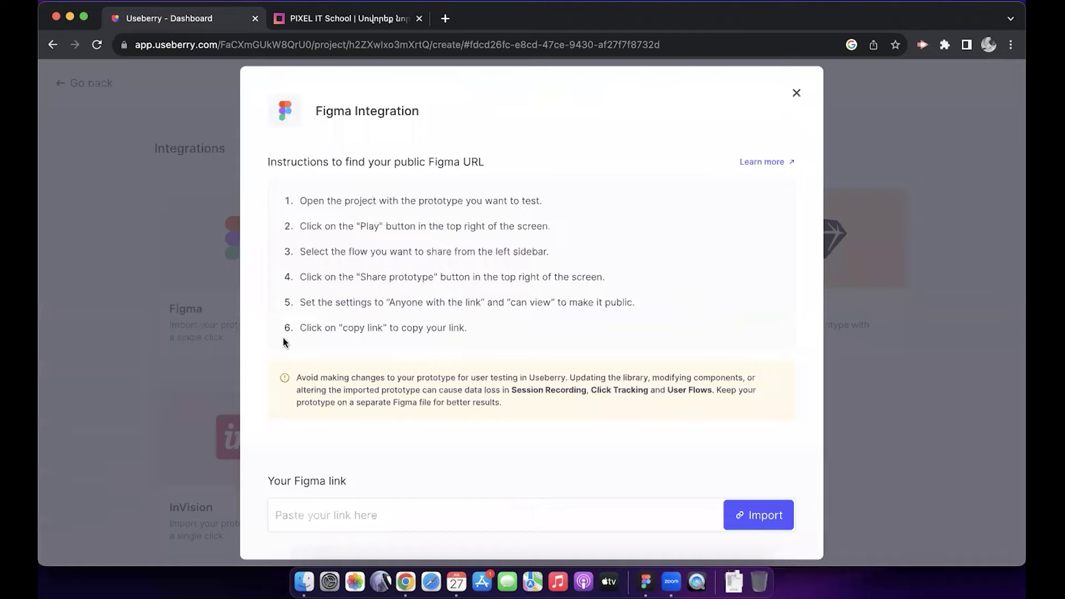
Step: Copy the Tutorial prototype's share link in Figma and return to Useberry's Figma integration
{"action": "left_click", "coordinate": [647, 581]}
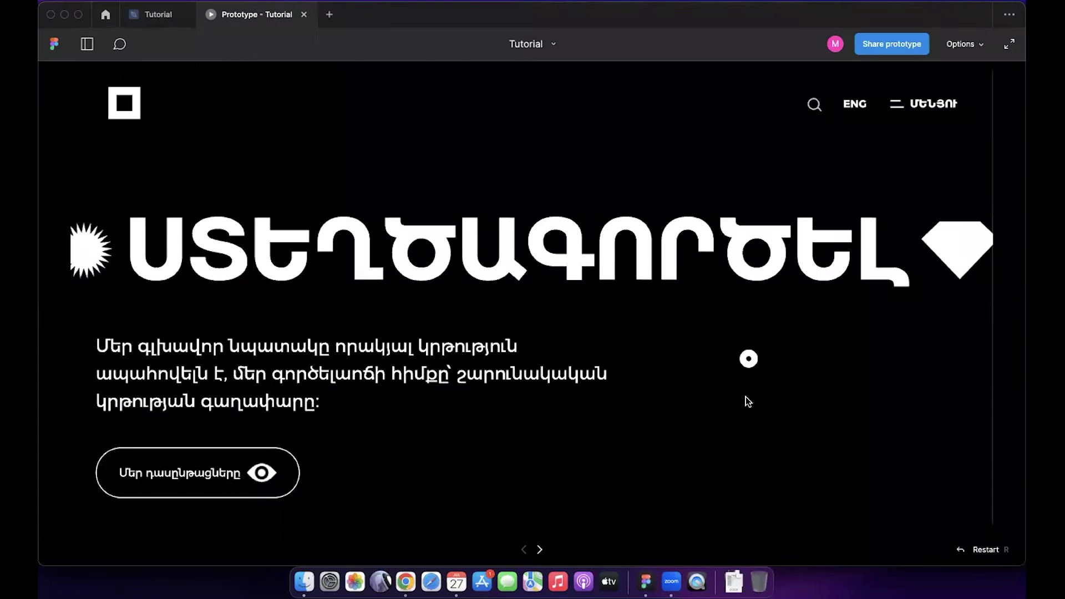
{"action": "left_click", "coordinate": [883, 44]}
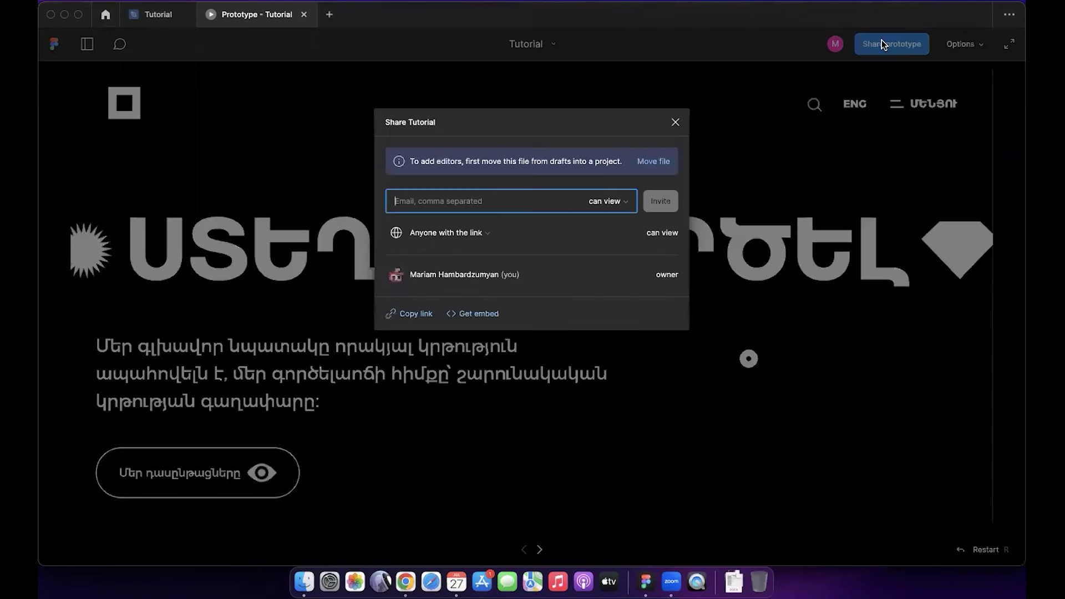
{"action": "left_click", "coordinate": [420, 314]}
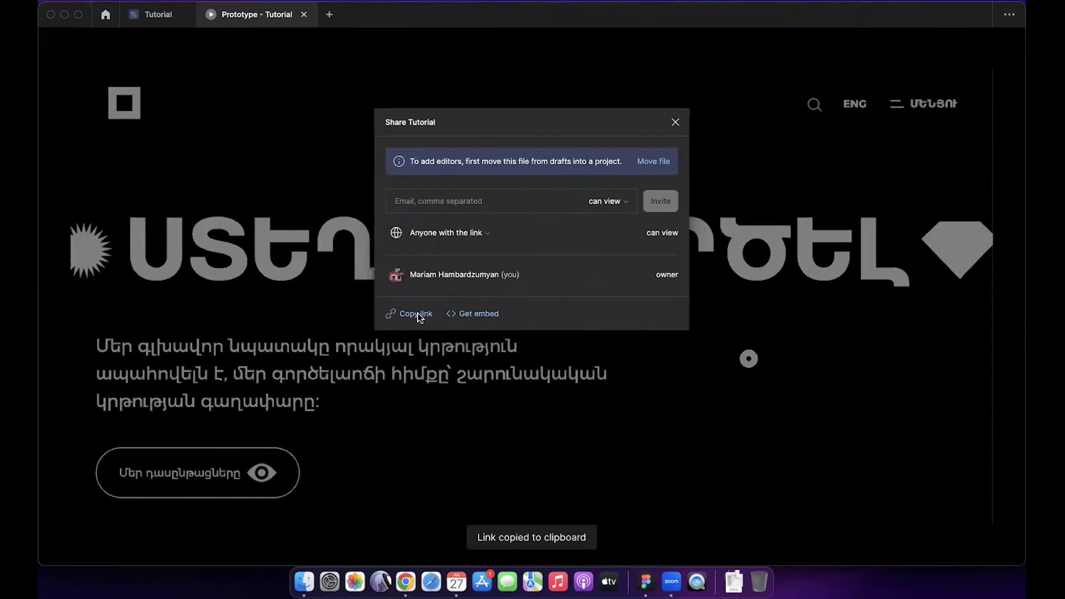
{"action": "left_click", "coordinate": [405, 580]}
{"action": "left_click", "coordinate": [359, 519]}
Step: Import the copied Figma Tutorial prototype link, granting Useberry access to the Figma account
{"action": "key", "text": "super+v"}
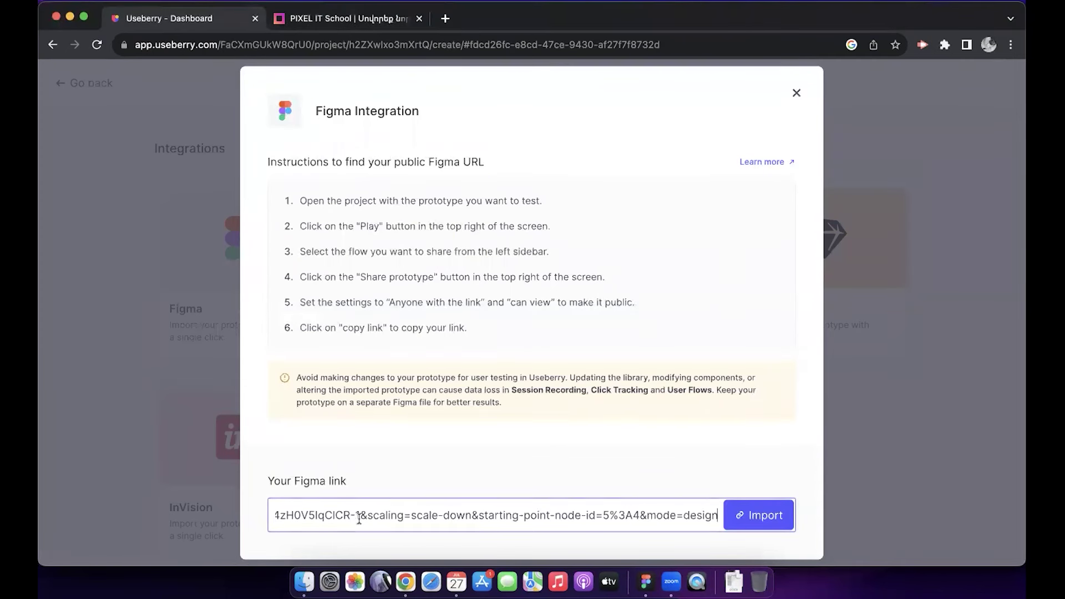
{"action": "left_click", "coordinate": [764, 517]}
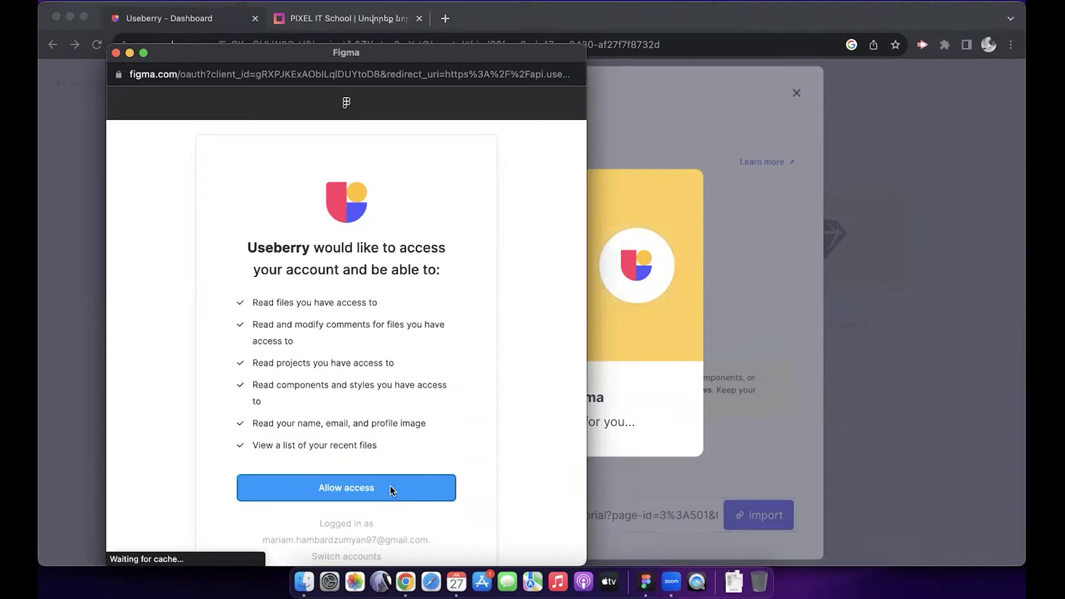
{"action": "left_click", "coordinate": [391, 487]}
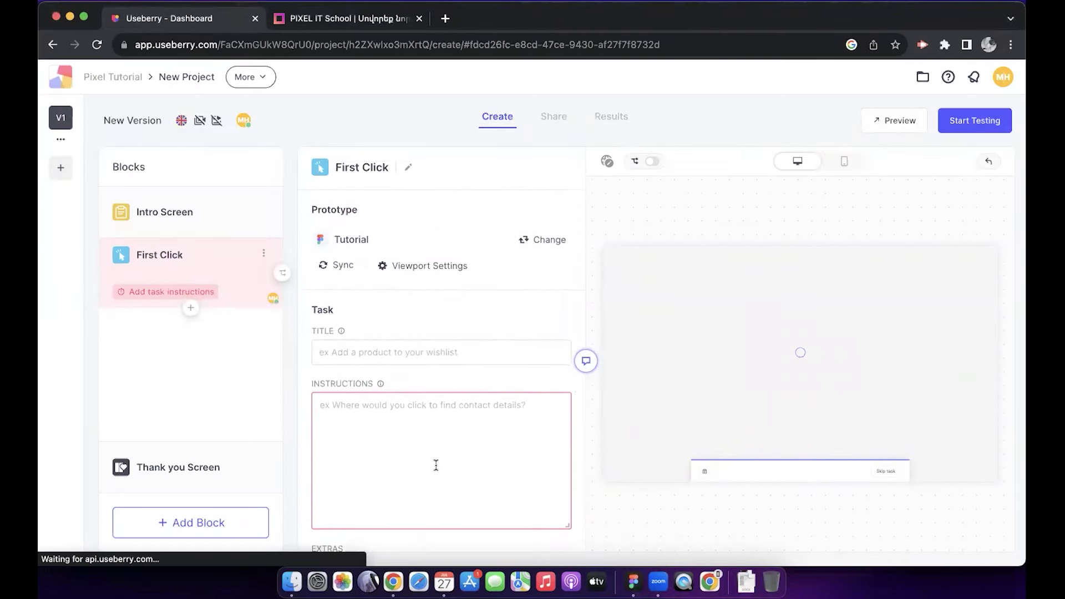
Step: Enter the Armenian task title and instructions for the First Click task, and add a Questions block
{"action": "left_click", "coordinate": [441, 352]}
{"action": "type", "text": "Խնդրում ենք սեղմել այն կոճակին որը թույլ կտա տեսնել բոլոր դասերը"}
{"action": "left_click", "coordinate": [362, 381]}
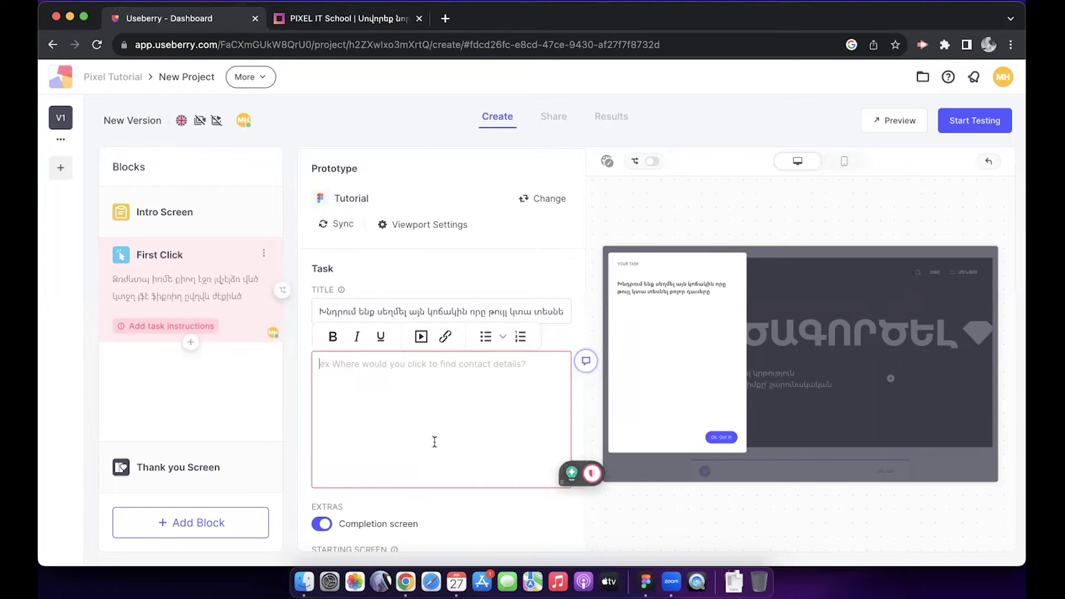
{"action": "type", "text": "Կոճակը չգտնելու դեպքում սեղմել՝ հաջորդը"}
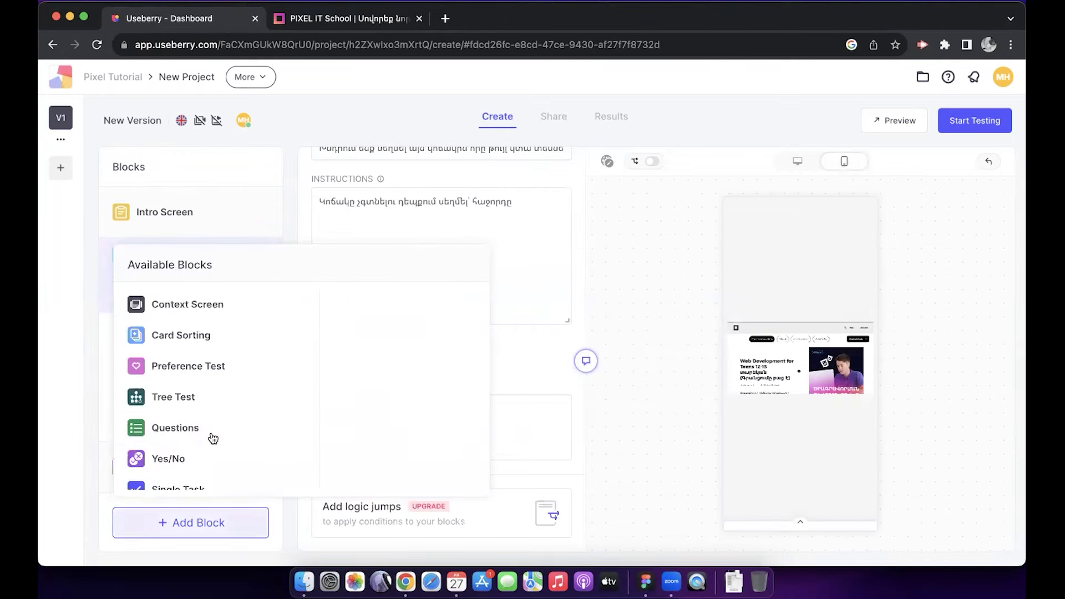
{"action": "scroll", "coordinate": [213, 439], "scroll_direction": "down", "scroll_amount": 1}
{"action": "left_click", "coordinate": [194, 409]}
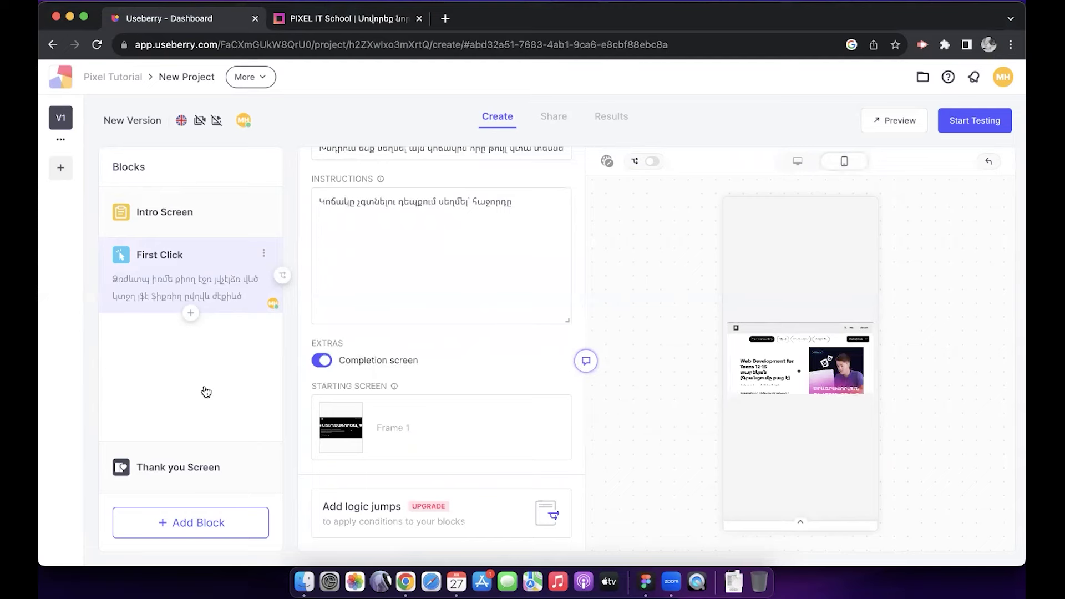
Step: Add a Multiple Choice question worded 'Արդյոք հեշտ գտաք կոճակը'
{"action": "left_click", "coordinate": [406, 238]}
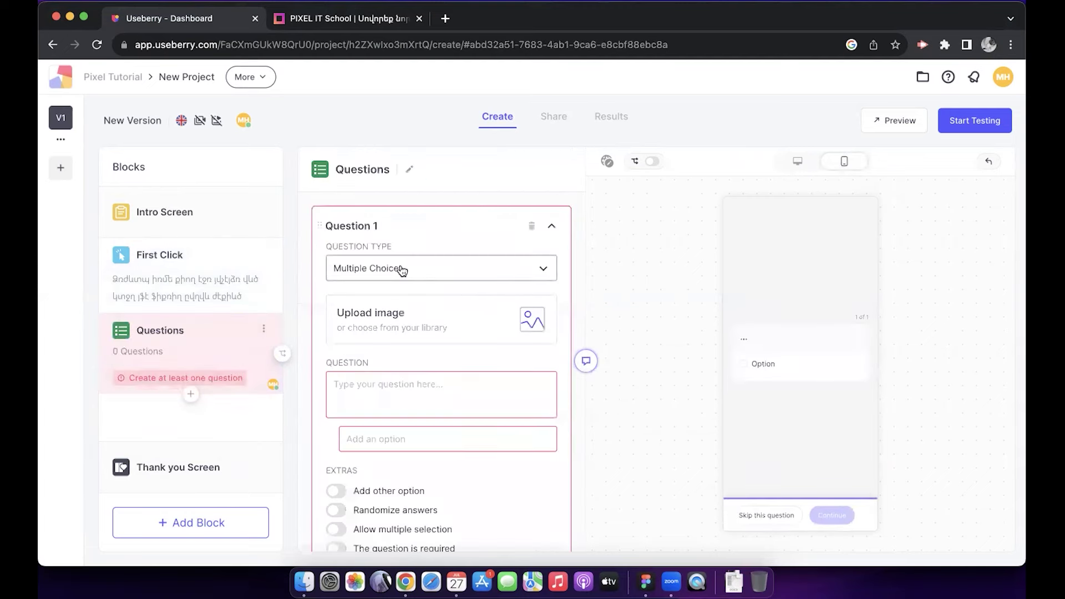
{"action": "left_click", "coordinate": [431, 271]}
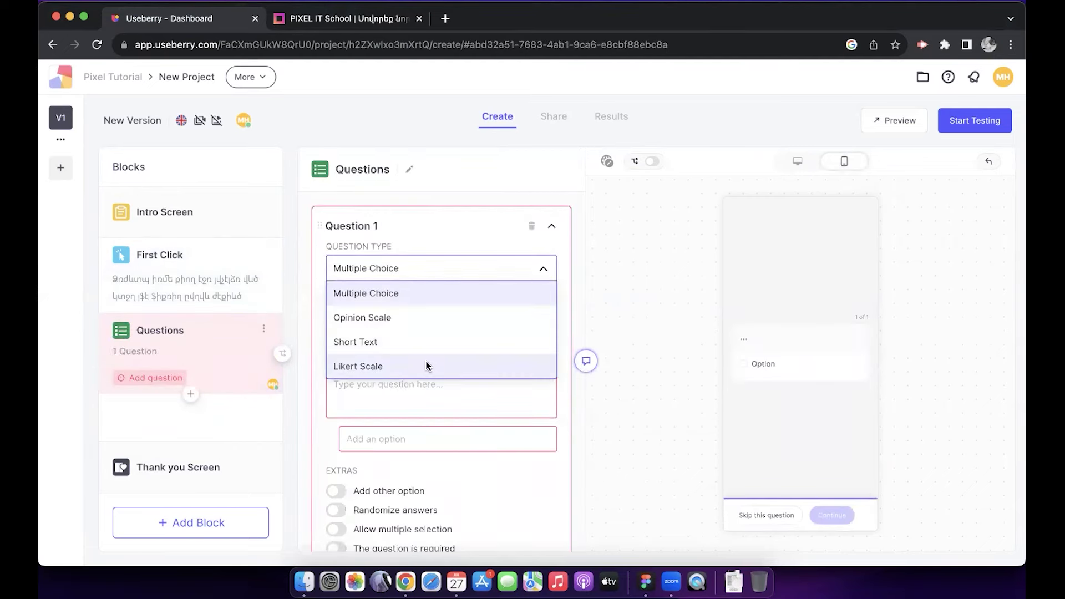
{"action": "left_click", "coordinate": [623, 246]}
{"action": "left_click", "coordinate": [478, 388]}
{"action": "type", "text": "Արդյո"}
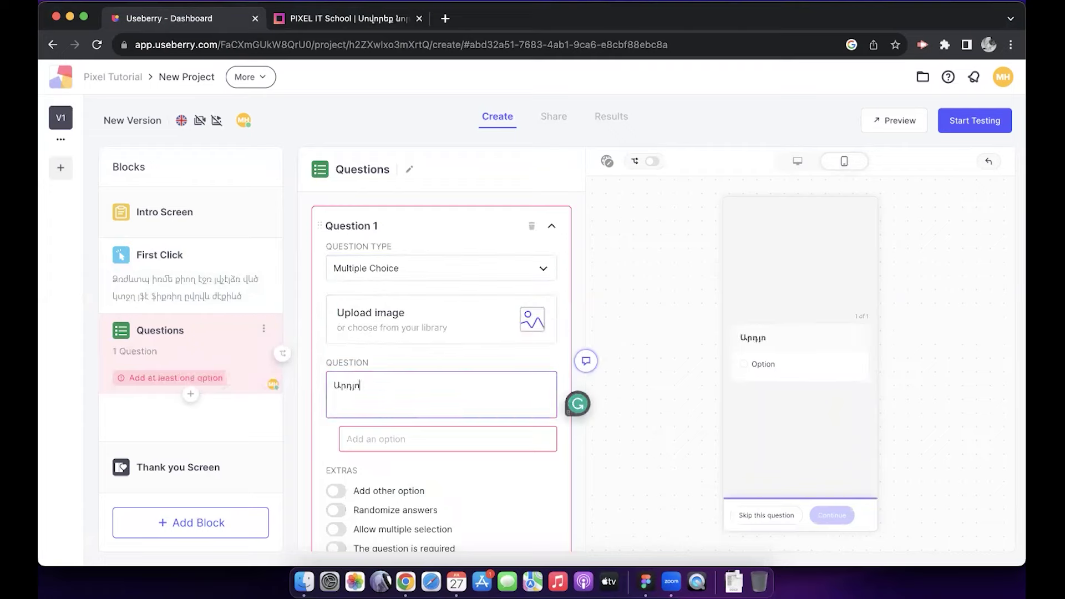
{"action": "type", "text": "ք հեշտ գտաք կոճակը"}
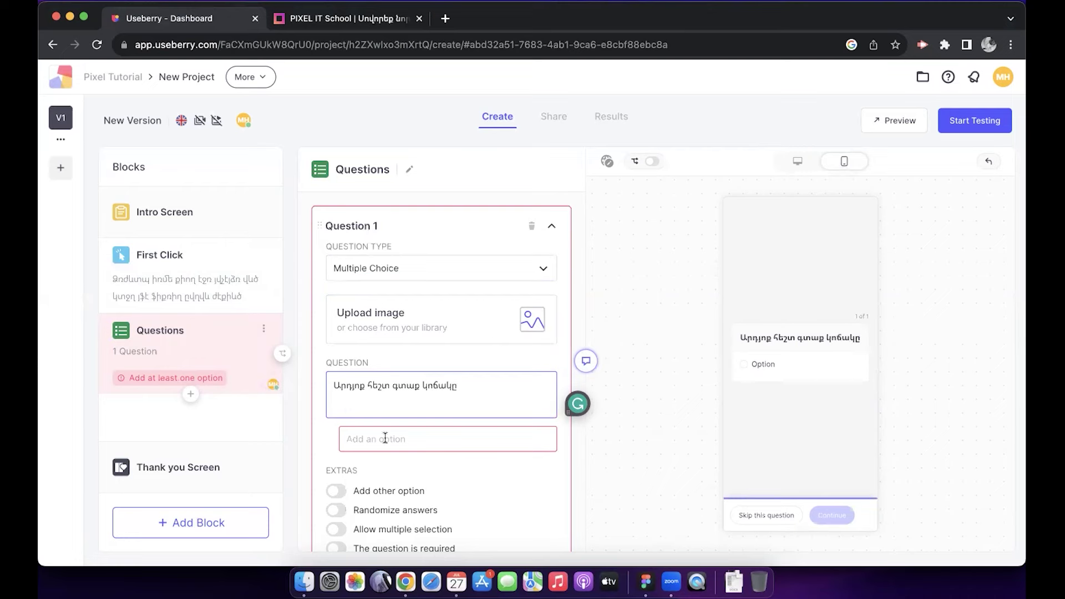
Step: Add answer options Այո, Ոչ, Չգտա and Շատ հեշտ, then bring up the question's image picker
{"action": "left_click", "coordinate": [384, 438]}
{"action": "scroll", "coordinate": [399, 416], "scroll_direction": "down", "scroll_amount": 2}
{"action": "type", "text": "Այո"}
{"action": "left_click", "coordinate": [404, 393]}
{"action": "type", "text": "Ոչ"}
{"action": "left_click", "coordinate": [411, 418]}
{"action": "type", "text": "Չգտա"}
{"action": "type", "text": "Շատ հեշտ"}
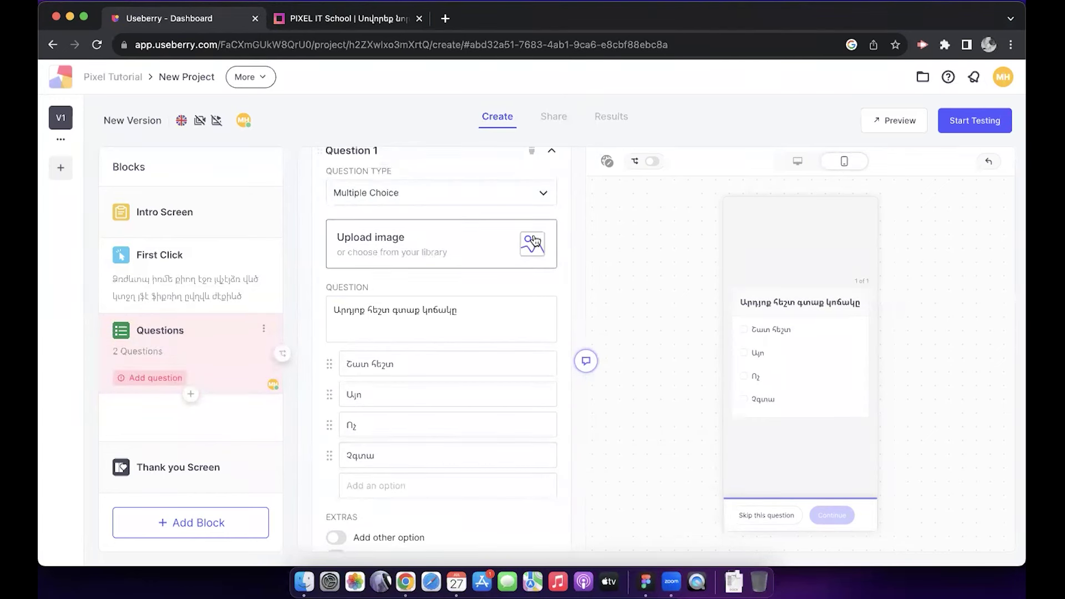
{"action": "left_click", "coordinate": [534, 242]}
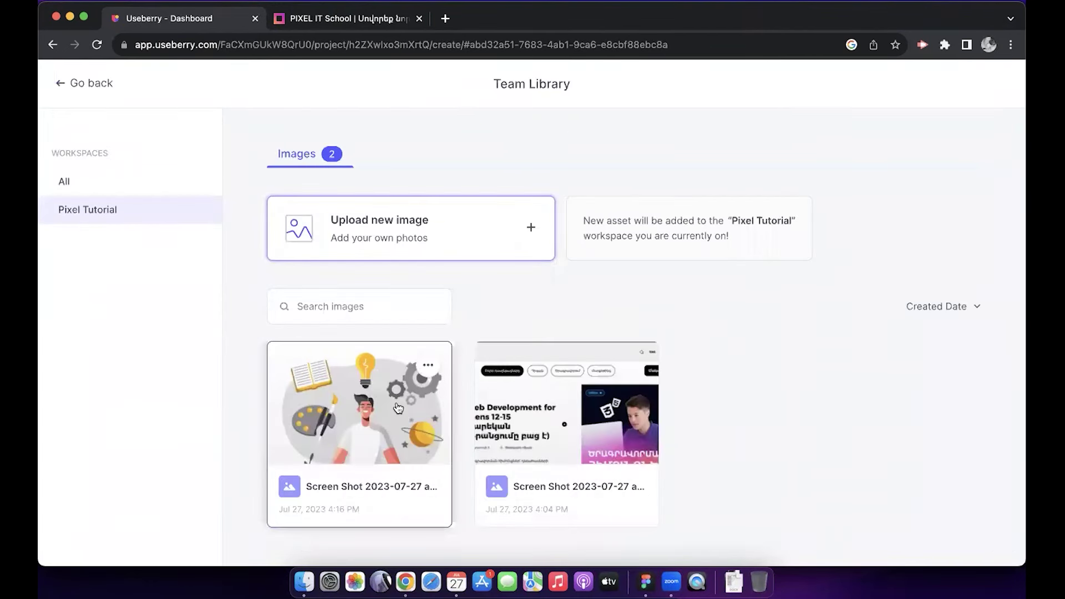
Step: Attach the first Team Library illustration image to Question 1
{"action": "left_click", "coordinate": [389, 405]}
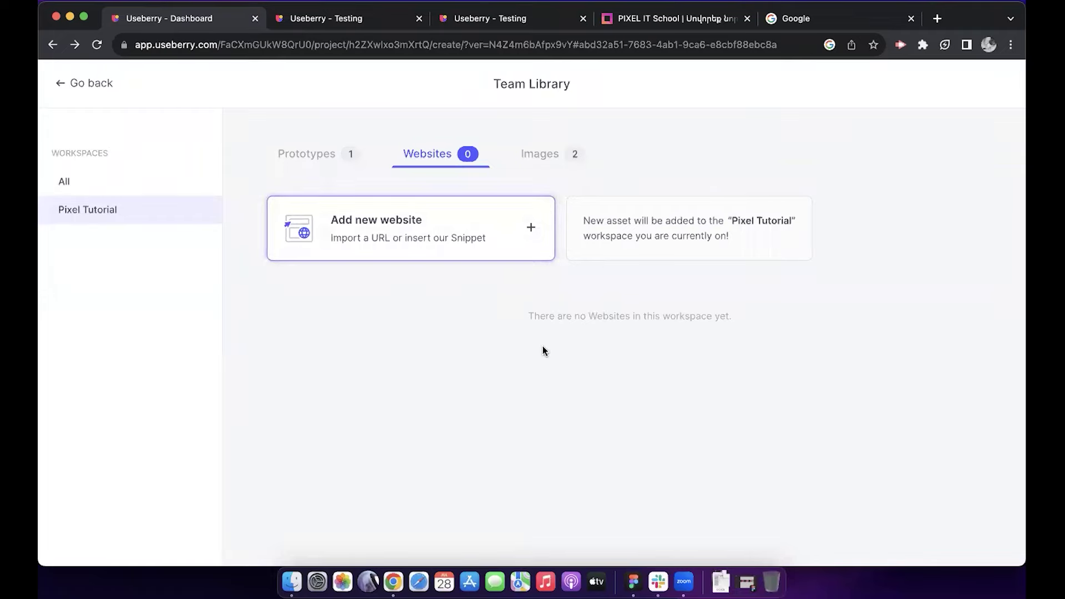
{"action": "left_click", "coordinate": [682, 17]}
{"action": "left_click", "coordinate": [647, 40]}
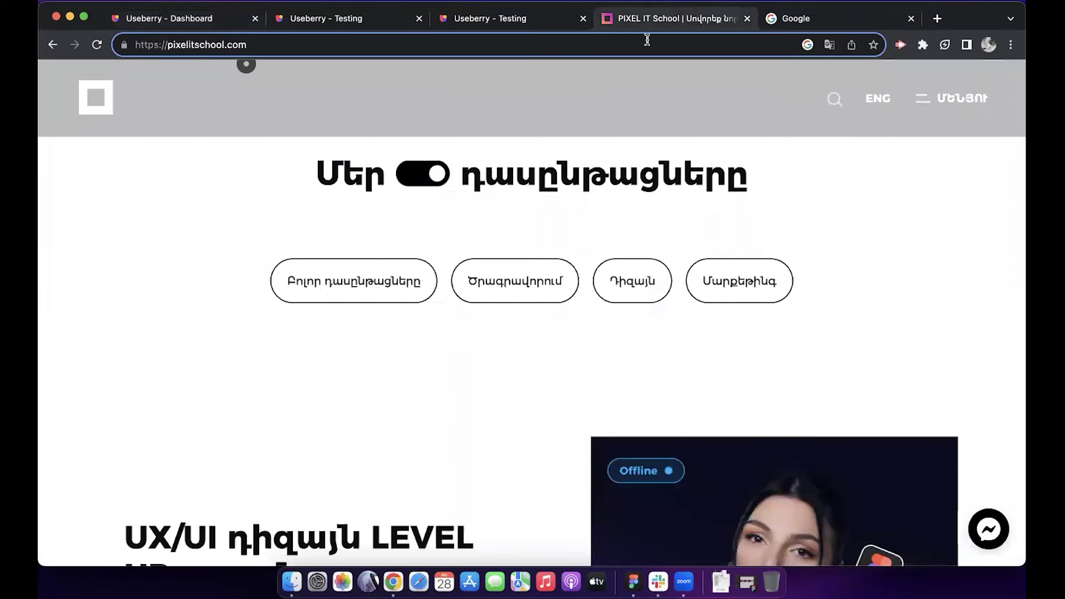
{"action": "left_click_drag", "start_coordinate": [253, 47], "coordinate": [116, 49]}
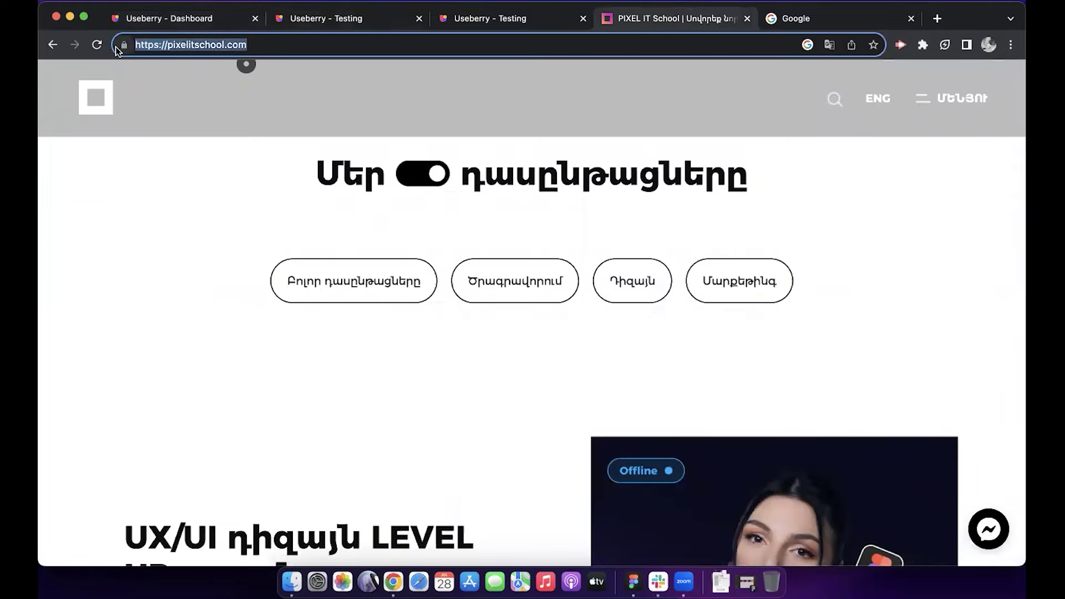
{"action": "left_click", "coordinate": [178, 22]}
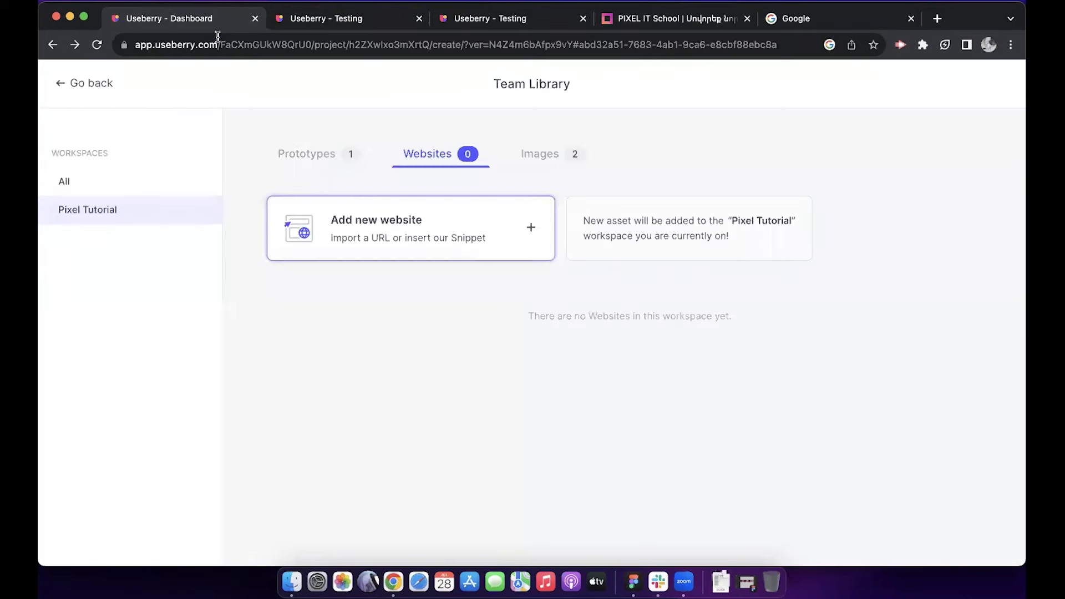
Step: Add pixelitschool.com as a new website with the Tablet 7" viewport, imported via proxy server
{"action": "left_click", "coordinate": [488, 237]}
{"action": "left_click", "coordinate": [476, 277]}
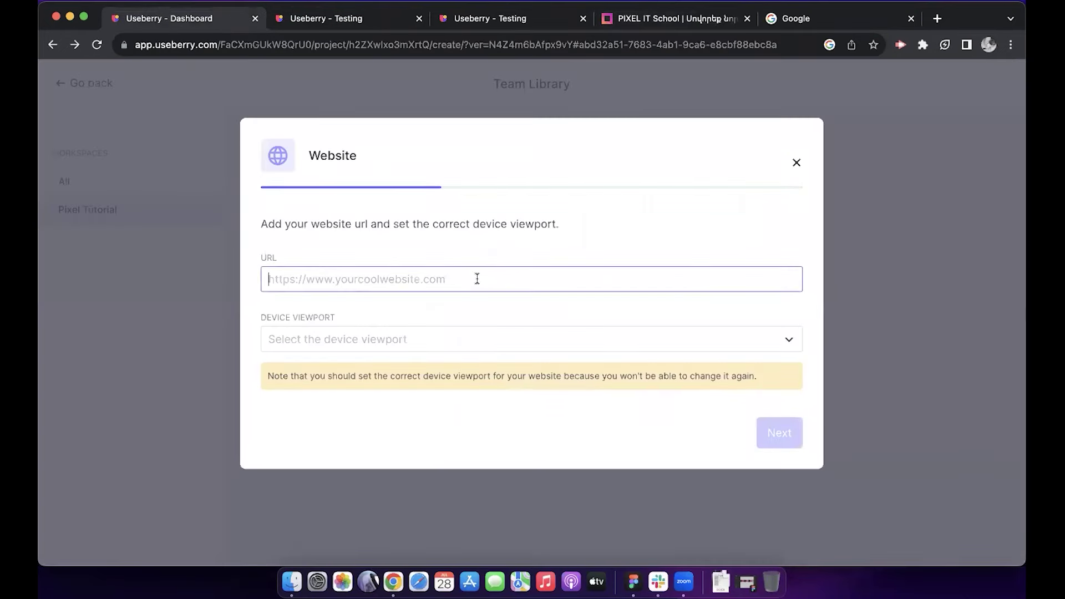
{"action": "key", "text": "super+v"}
{"action": "left_click", "coordinate": [485, 333]}
{"action": "scroll", "coordinate": [463, 468], "scroll_direction": "down", "scroll_amount": 5}
{"action": "left_click", "coordinate": [532, 531]}
{"action": "scroll", "coordinate": [630, 428], "scroll_direction": "up", "scroll_amount": 2}
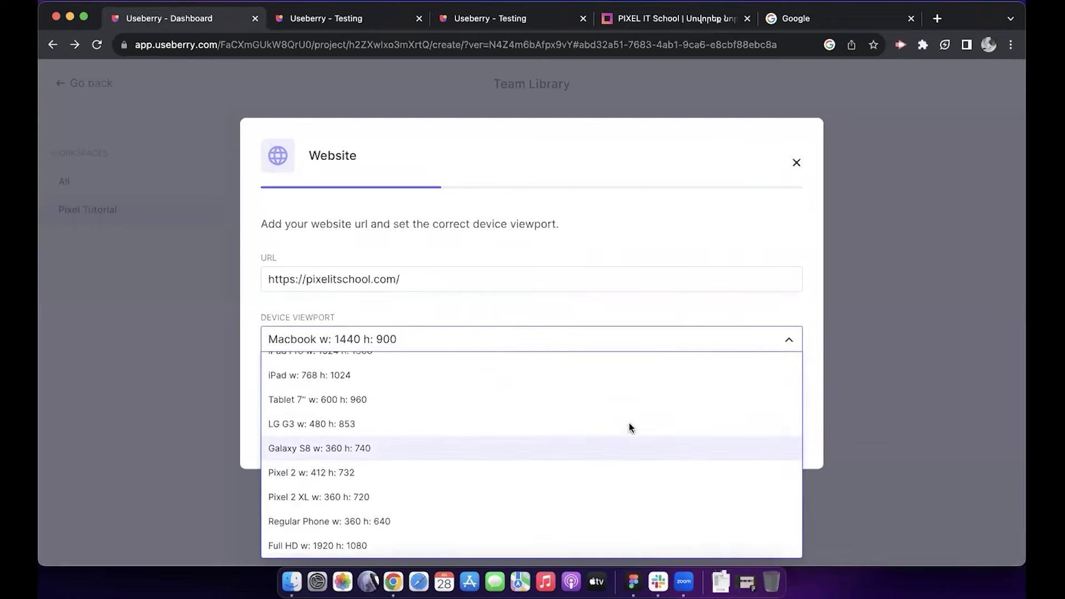
{"action": "left_click", "coordinate": [595, 400]}
{"action": "left_click", "coordinate": [776, 432]}
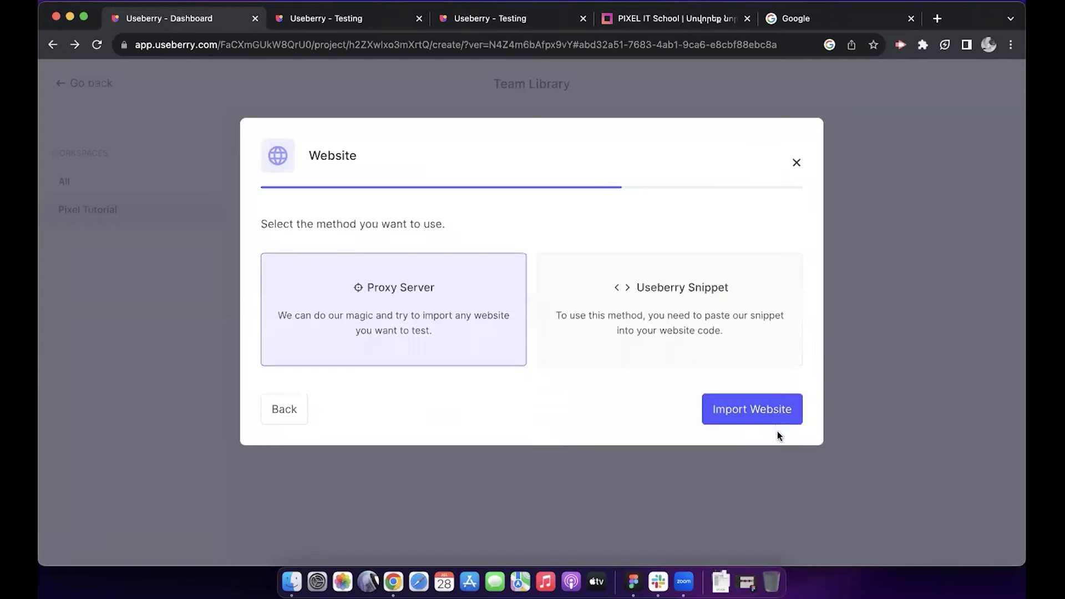
{"action": "left_click", "coordinate": [749, 409]}
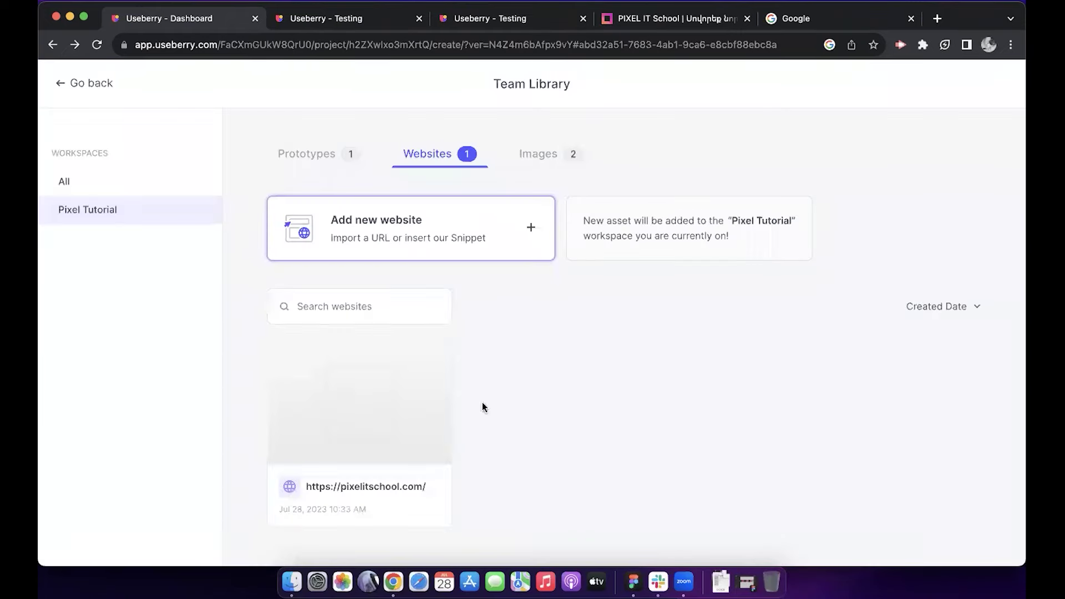
Step: Use the imported pixelitschool.com site in the 5 Second Test with an Armenian title and instructions
{"action": "left_click", "coordinate": [387, 411]}
{"action": "left_click", "coordinate": [441, 304]}
{"action": "type", "text": "Խն"}
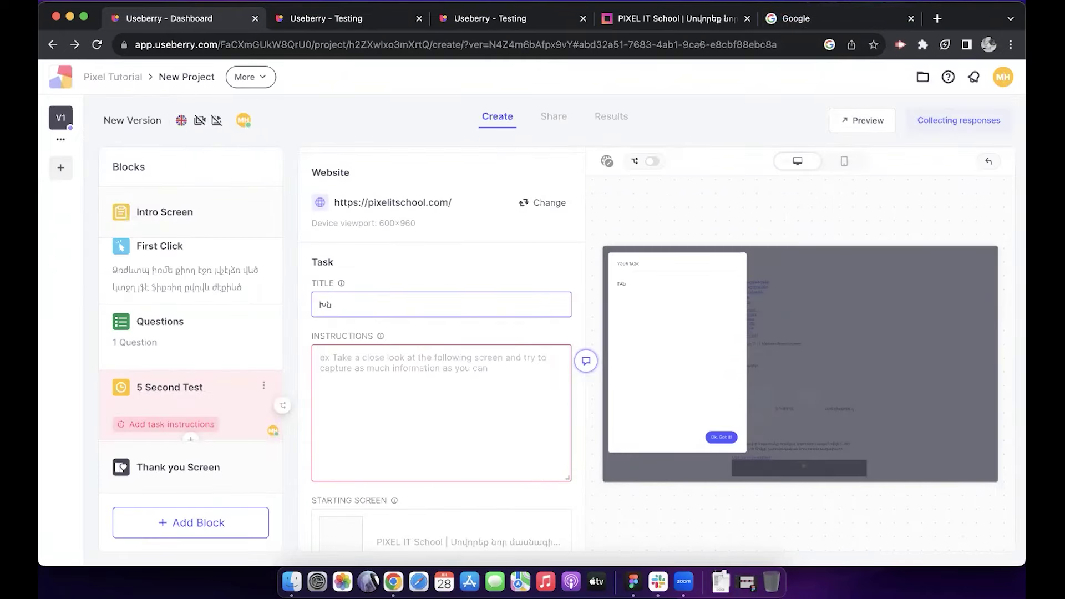
{"action": "type", "text": "դրում ենք սեղմեք այն դաշտին որը ուզում եք տեսնել"}
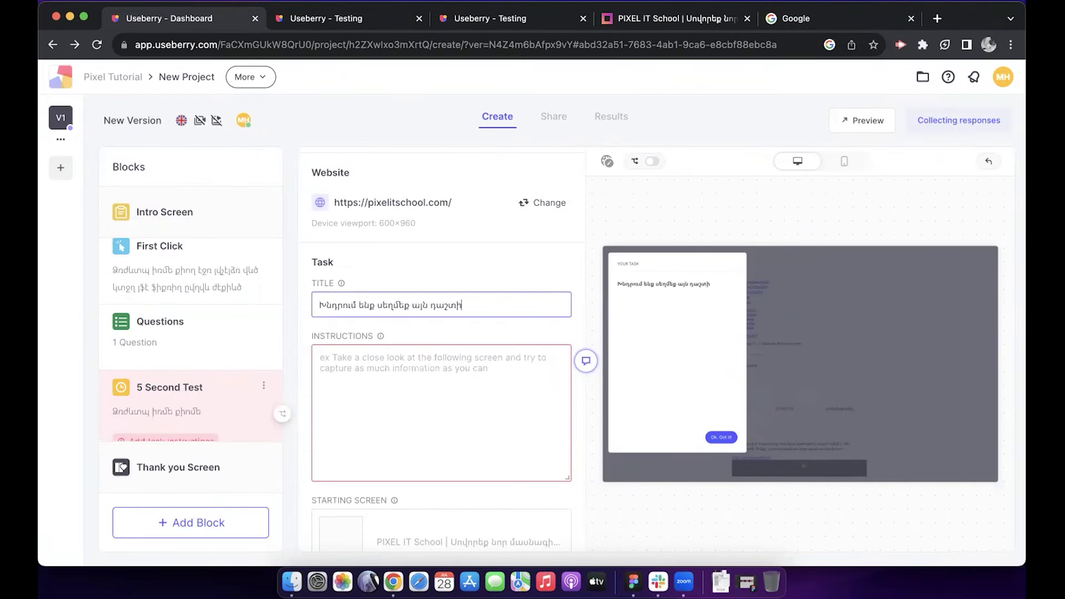
{"action": "left_click", "coordinate": [328, 358]}
{"action": "type", "text": "Քանի որ այստեղ"}
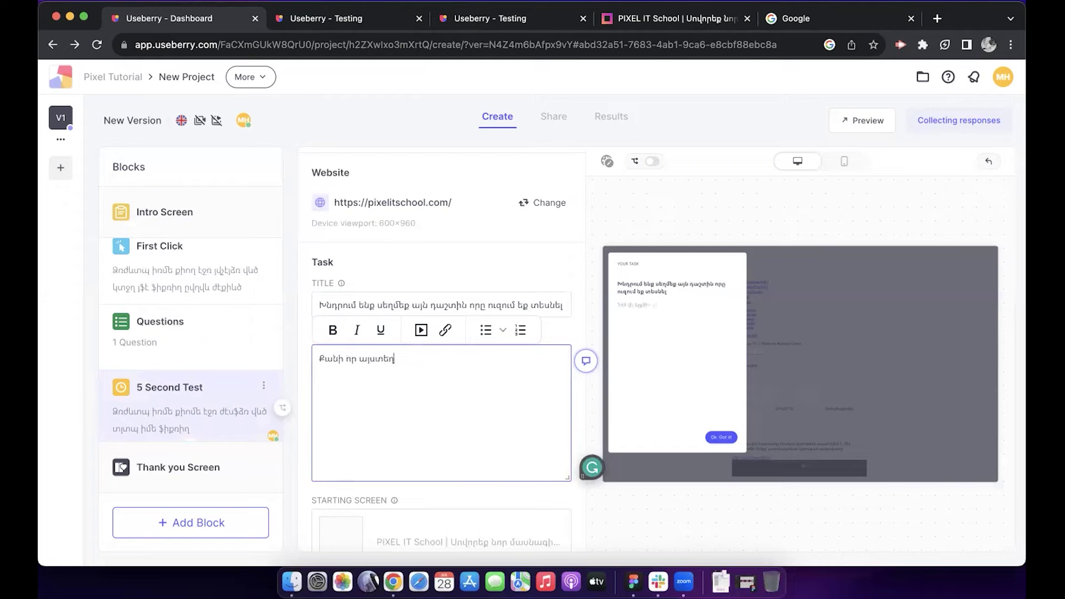
{"action": "type", "text": " բաց են կայքի տվյալները, կարող եք ազատ օգտագործել"}
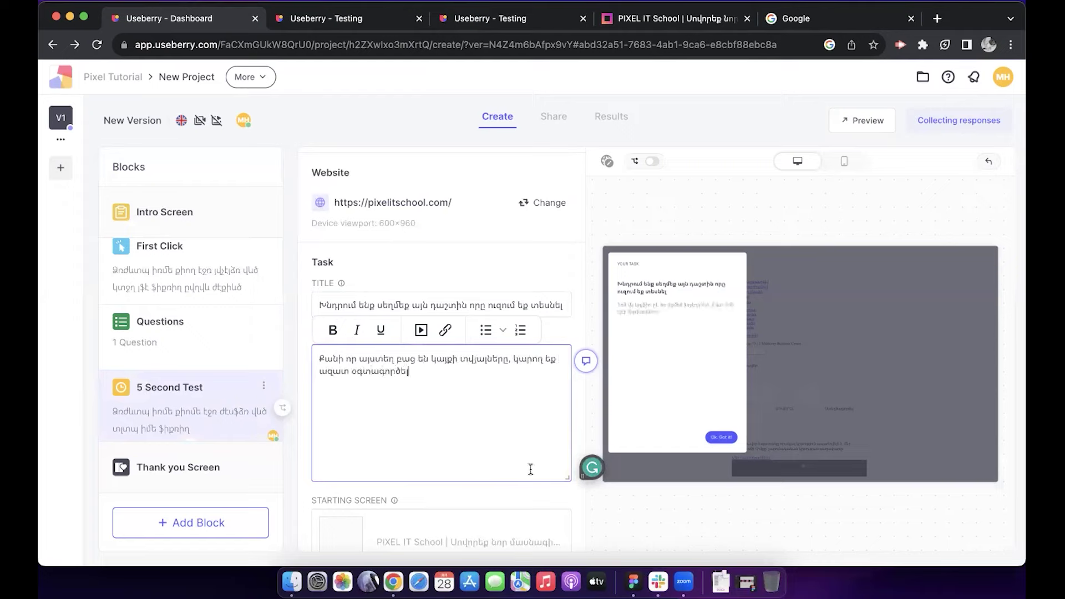
Step: Set the 5 Second Test time limit to 10 Seconds and reopen the Questions block
{"action": "scroll", "coordinate": [530, 470], "scroll_direction": "down", "scroll_amount": 5}
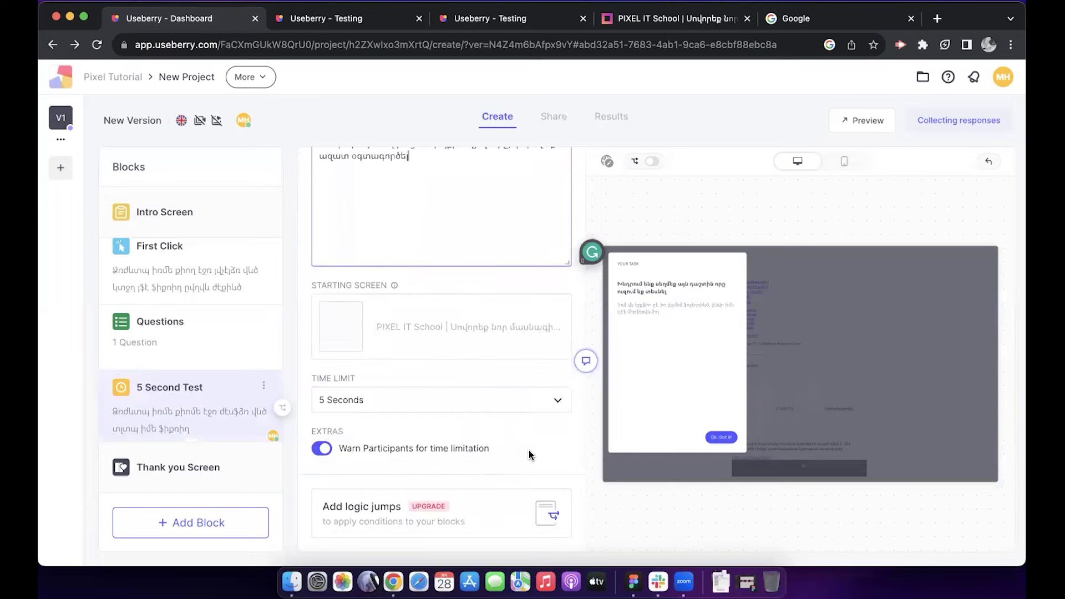
{"action": "left_click", "coordinate": [554, 401]}
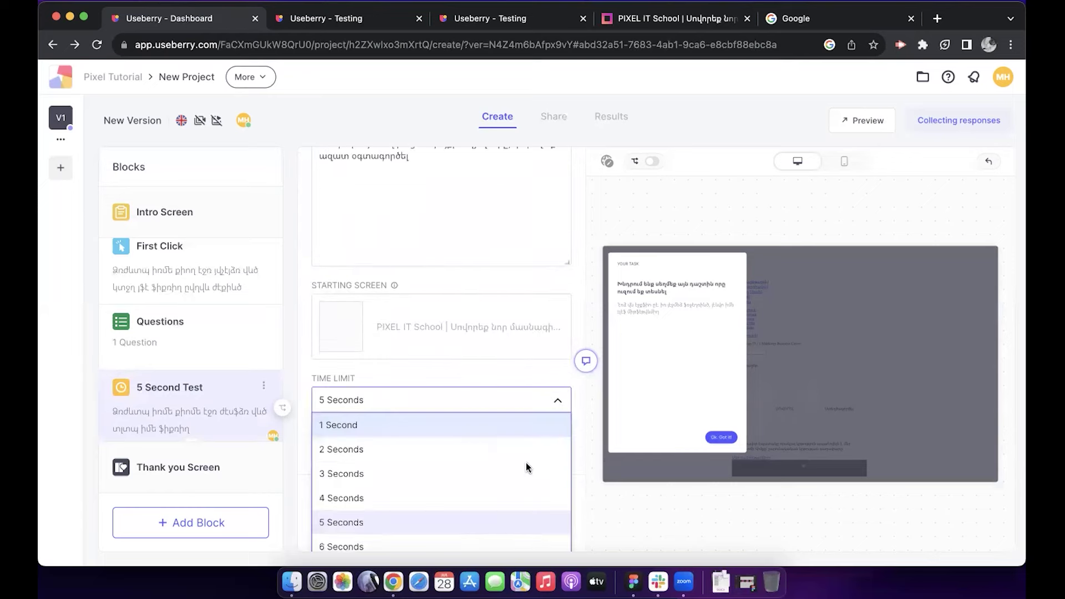
{"action": "scroll", "coordinate": [527, 466], "scroll_direction": "down", "scroll_amount": 5}
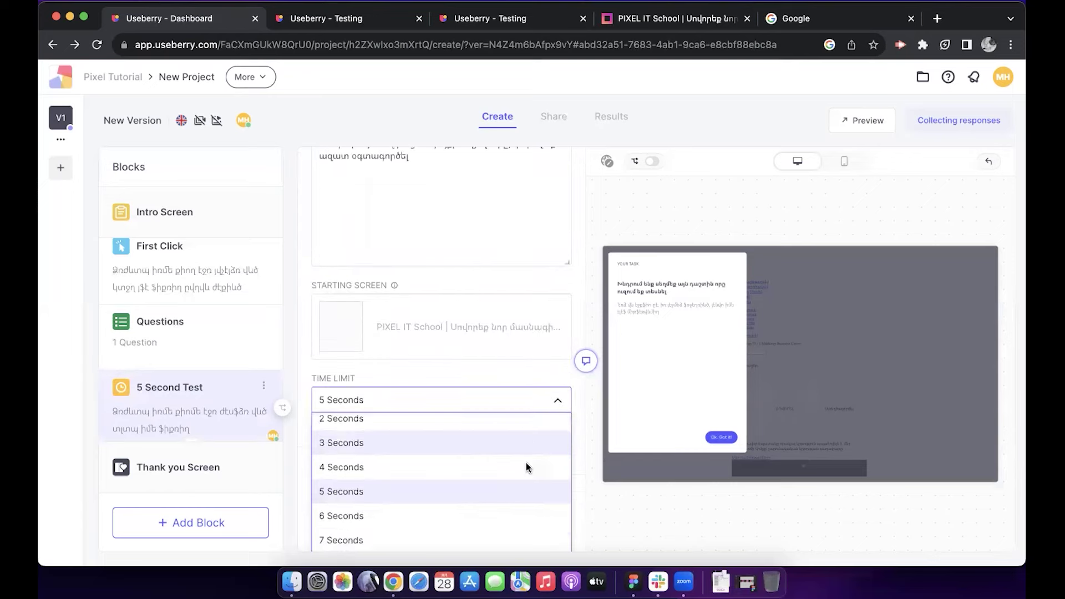
{"action": "left_click", "coordinate": [503, 508]}
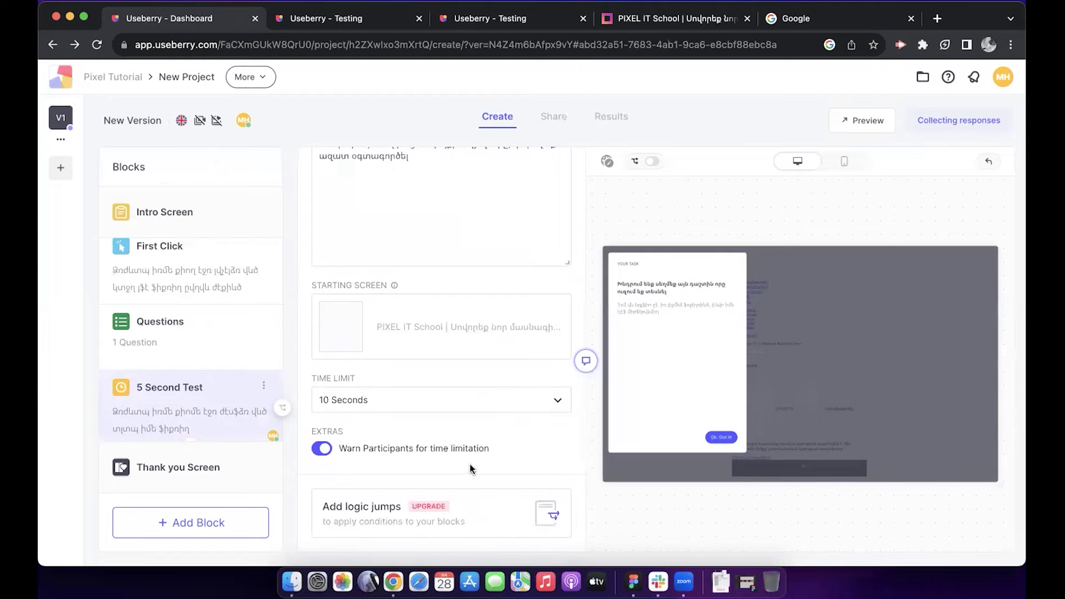
{"action": "left_click", "coordinate": [172, 332]}
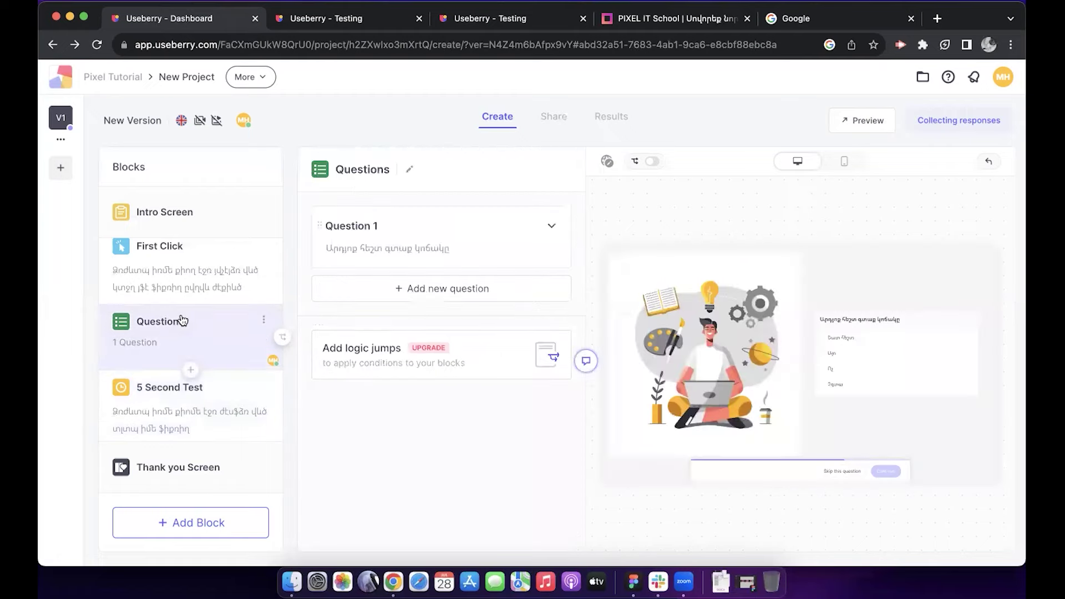
Step: Review the Intro Screen, First Click and Thank you Screen blocks in turn
{"action": "left_click", "coordinate": [198, 228]}
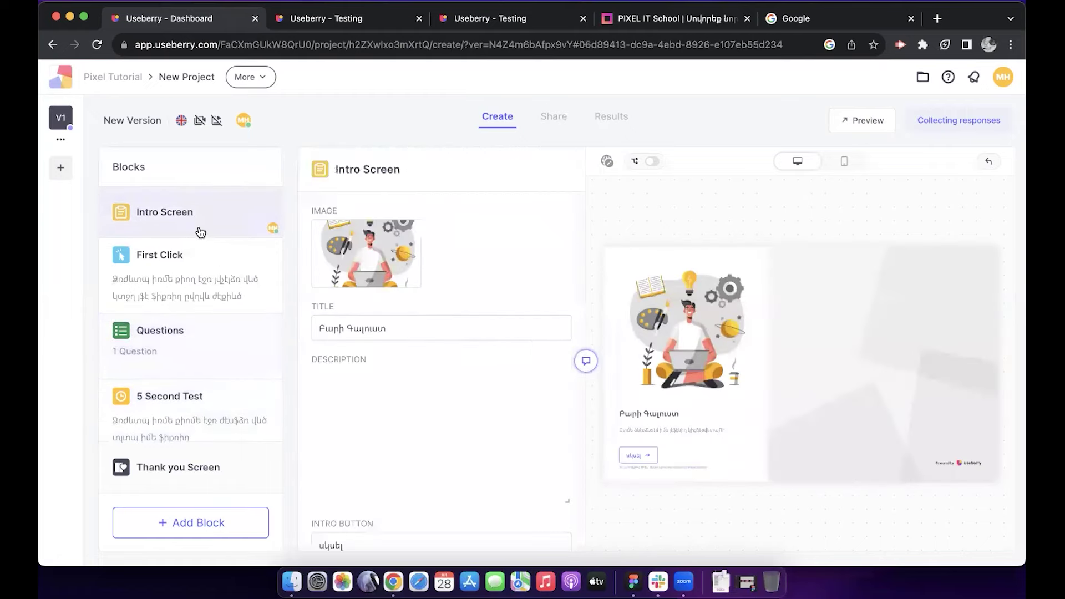
{"action": "left_click", "coordinate": [211, 284]}
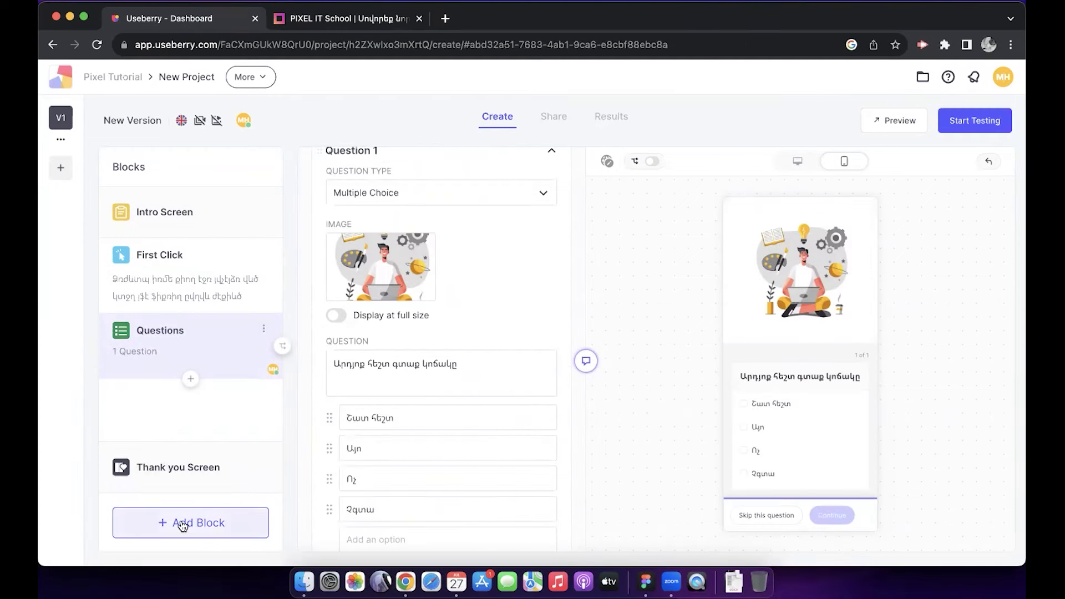
{"action": "left_click", "coordinate": [170, 472]}
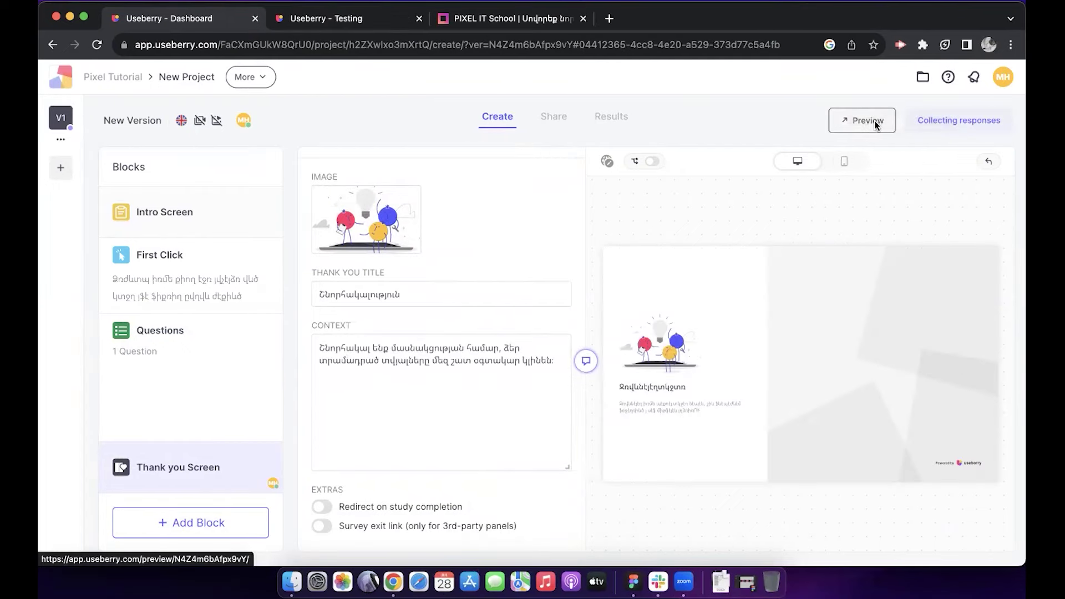
{"action": "left_click", "coordinate": [874, 124]}
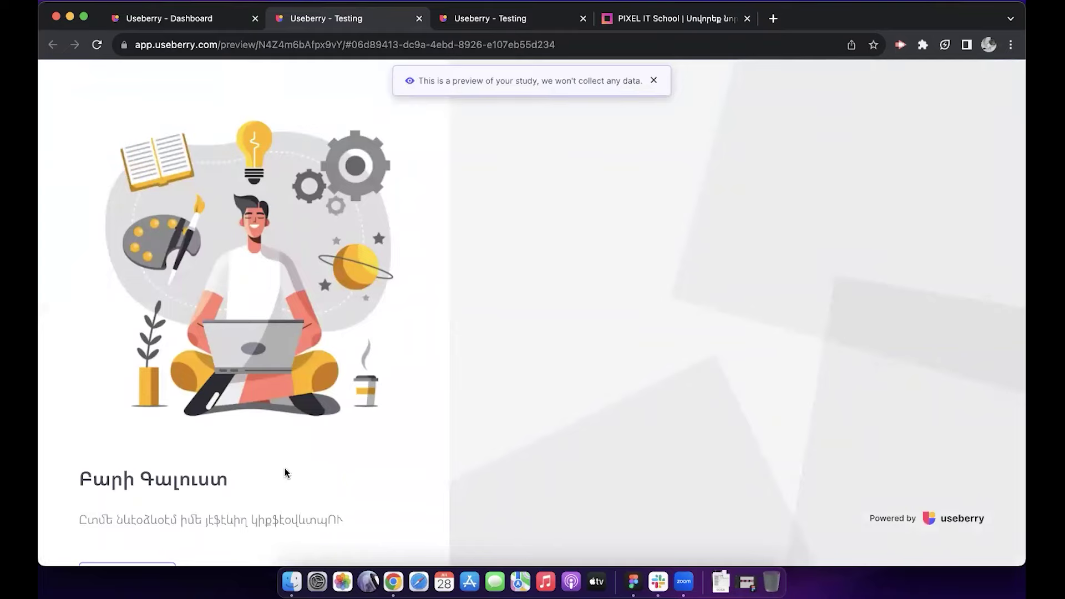
{"action": "left_click", "coordinate": [654, 80]}
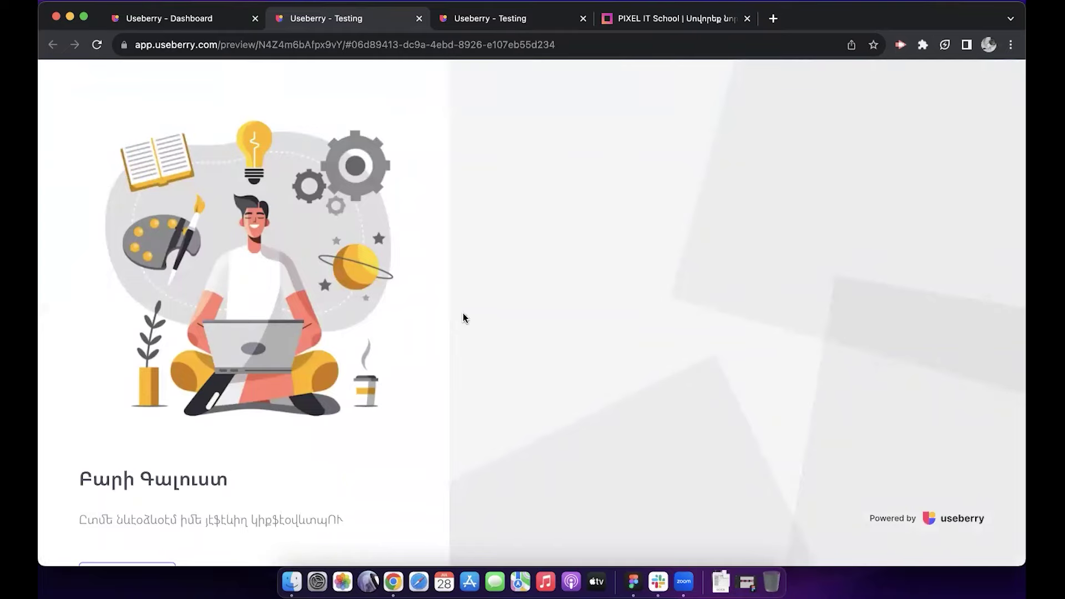
{"action": "scroll", "coordinate": [264, 548], "scroll_direction": "down", "scroll_amount": 2}
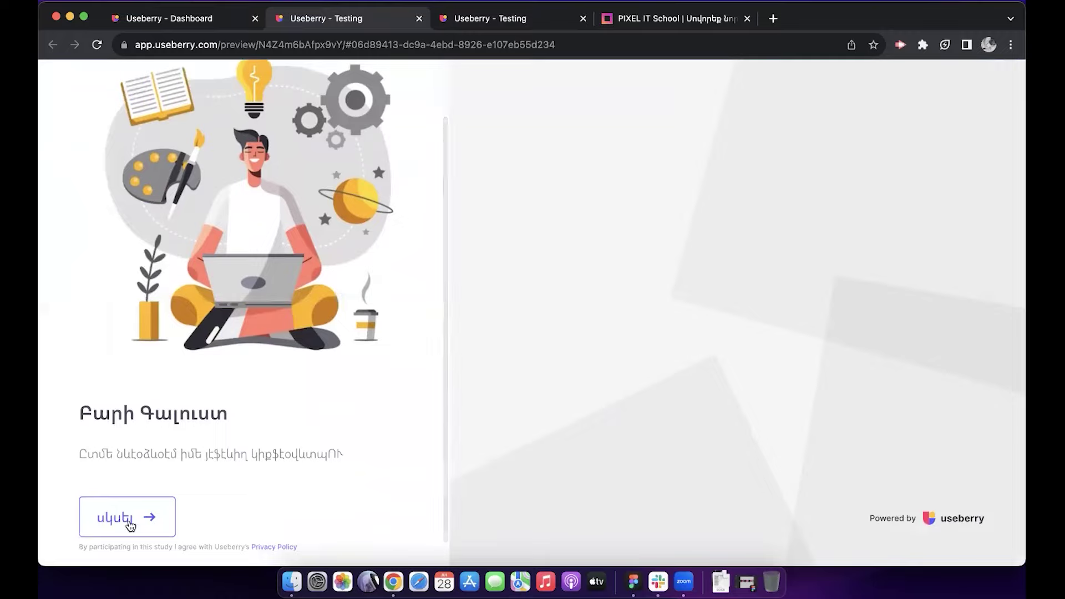
{"action": "left_click", "coordinate": [128, 526]}
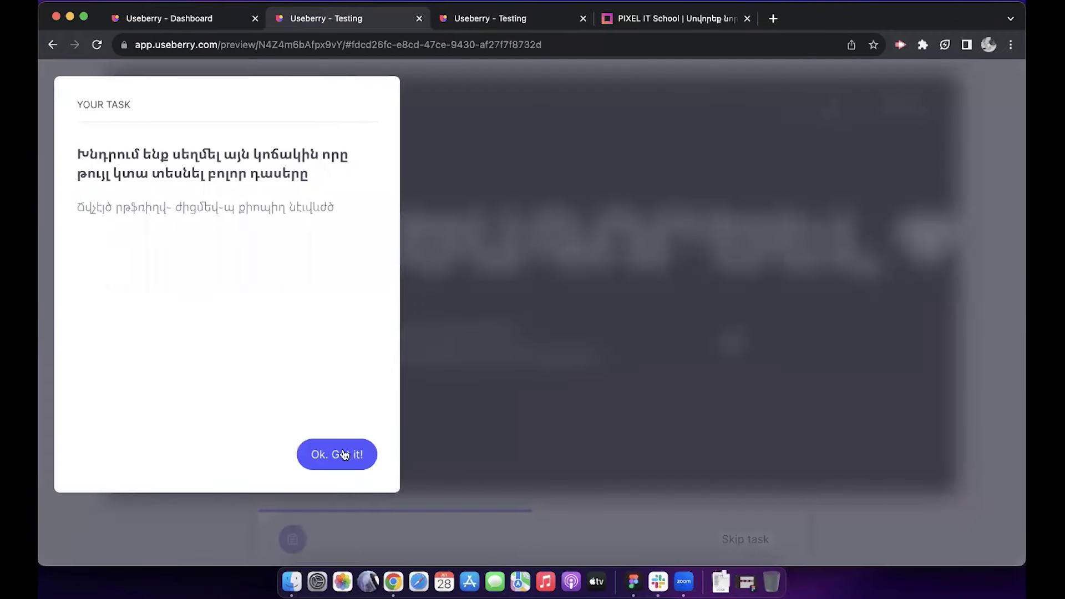
{"action": "left_click", "coordinate": [326, 460]}
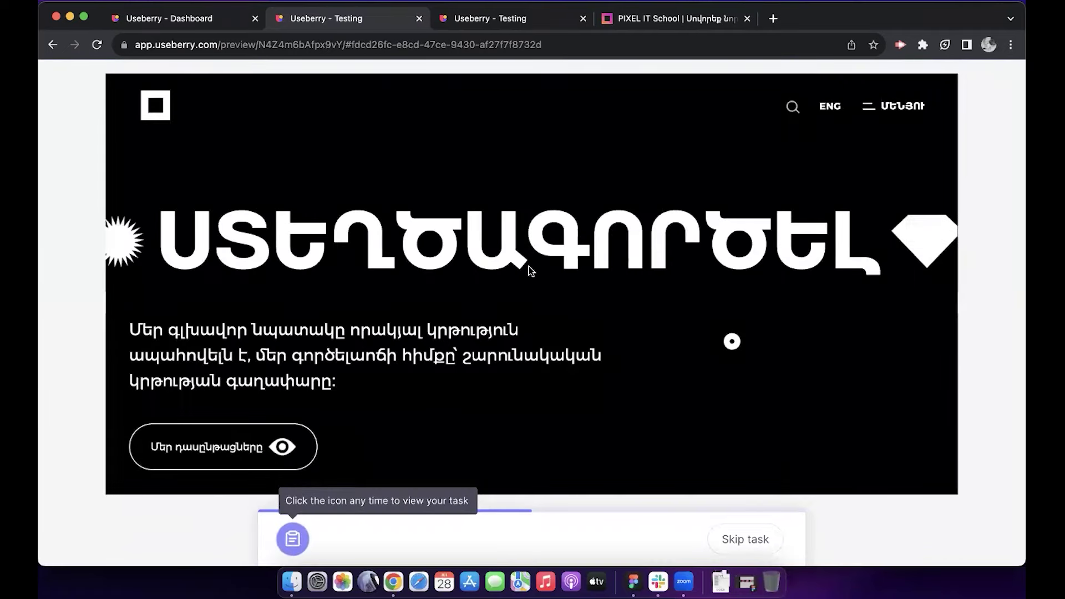
{"action": "left_click", "coordinate": [282, 449]}
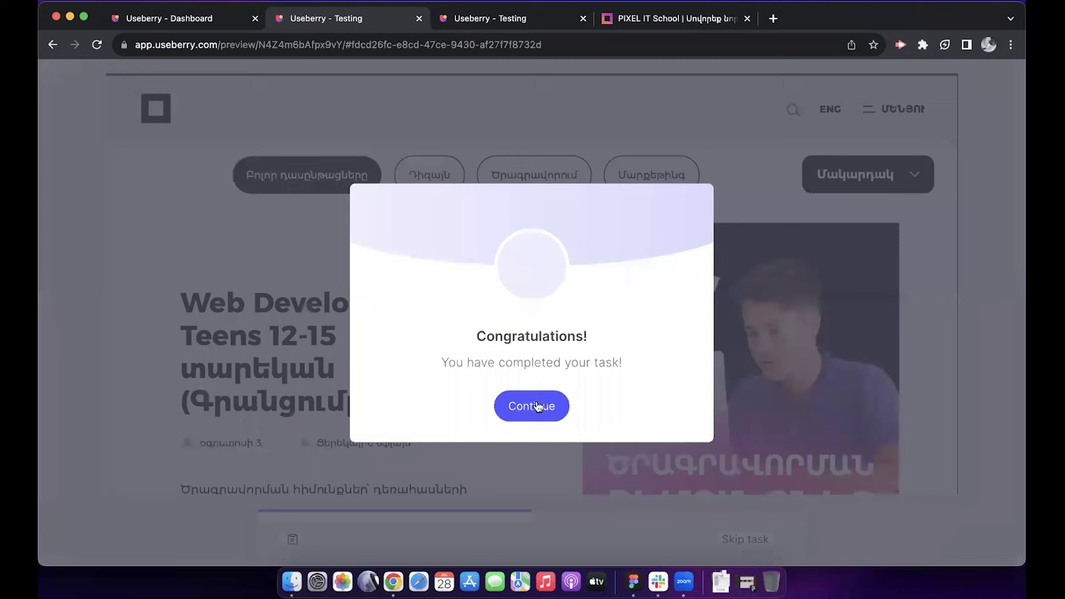
{"action": "left_click", "coordinate": [541, 411]}
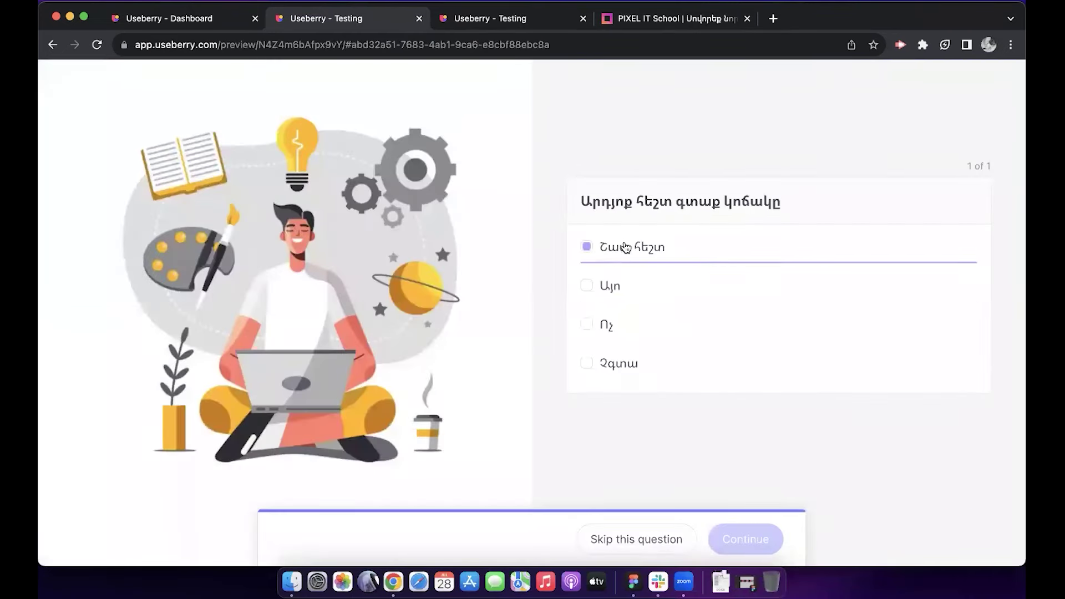
{"action": "left_click", "coordinate": [626, 247]}
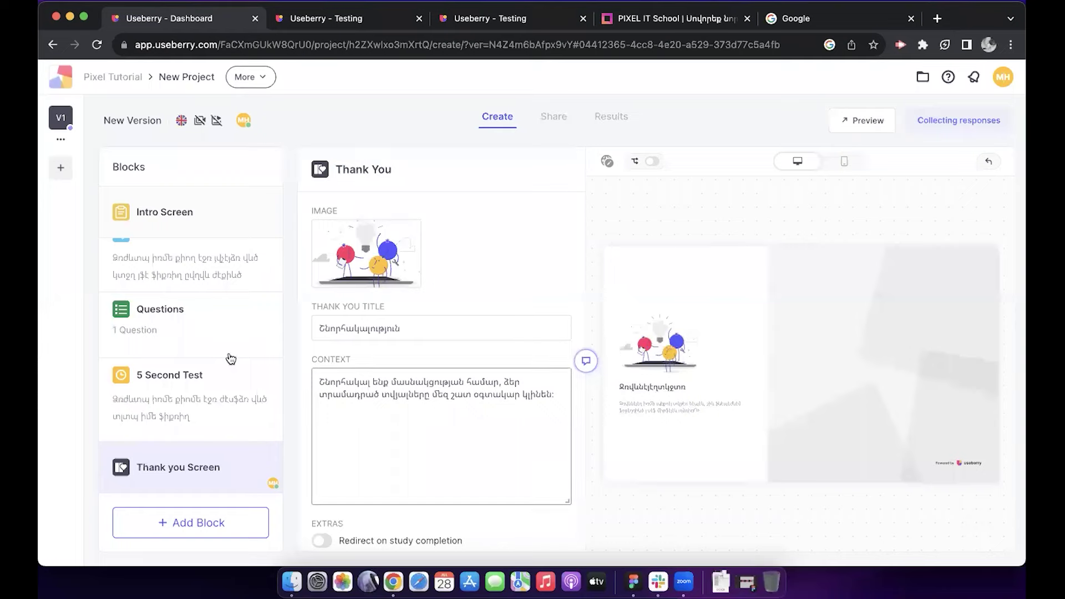
Step: Start a new study version from a template and browse the template gallery
{"action": "left_click", "coordinate": [62, 171]}
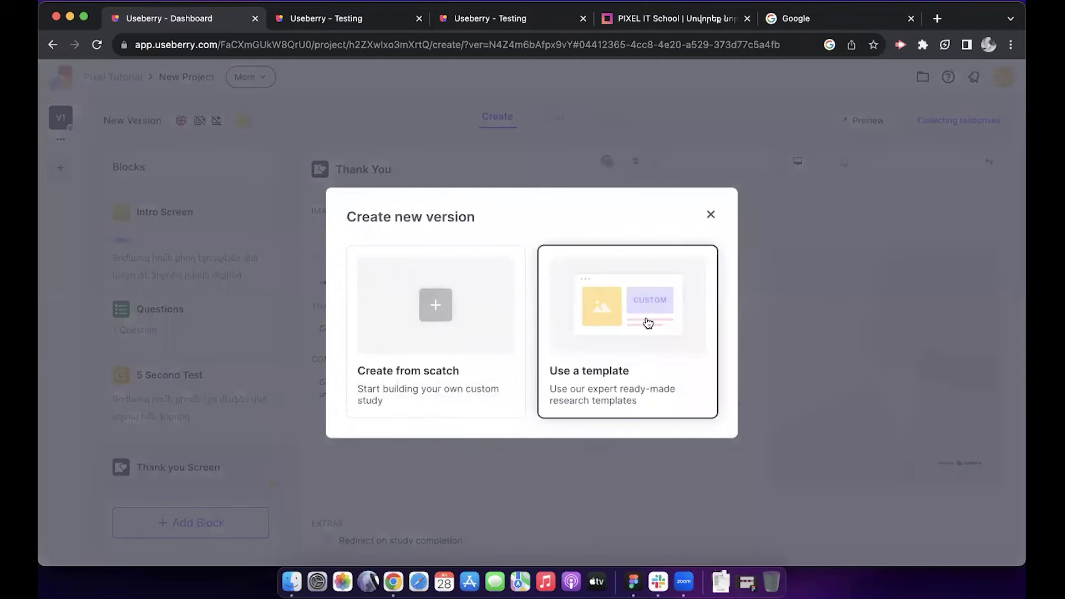
{"action": "left_click", "coordinate": [647, 322]}
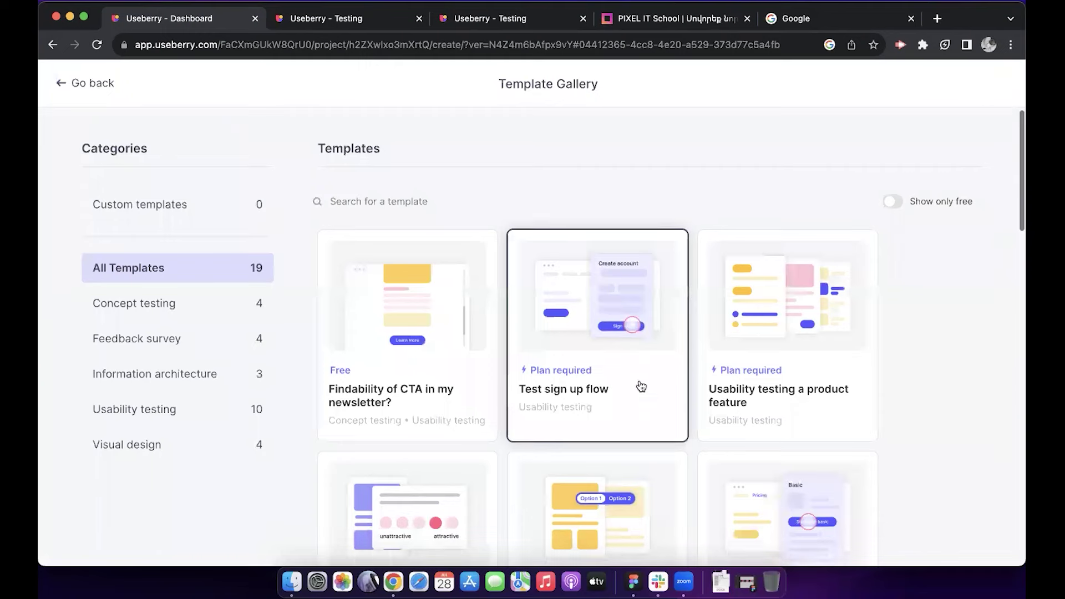
{"action": "scroll", "coordinate": [638, 386], "scroll_direction": "down", "scroll_amount": 5}
{"action": "scroll", "coordinate": [641, 385], "scroll_direction": "down", "scroll_amount": 8}
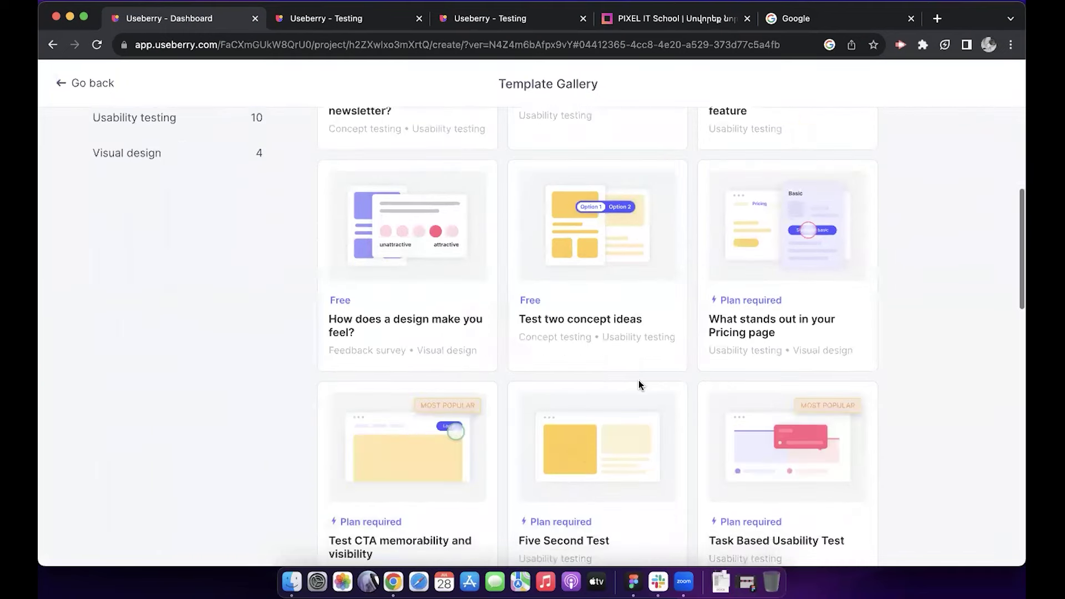
{"action": "scroll", "coordinate": [641, 386], "scroll_direction": "up", "scroll_amount": 15}
{"action": "scroll", "coordinate": [640, 386], "scroll_direction": "up", "scroll_amount": 2}
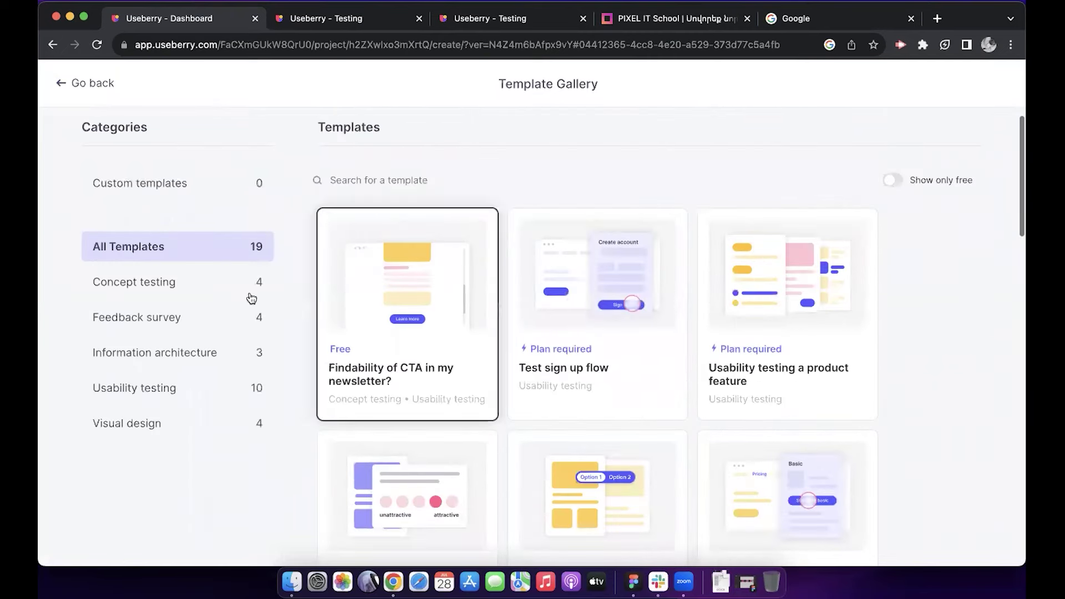
Step: Filter the templates by Feedback survey, then Usability testing, and browse the results
{"action": "left_click", "coordinate": [176, 324]}
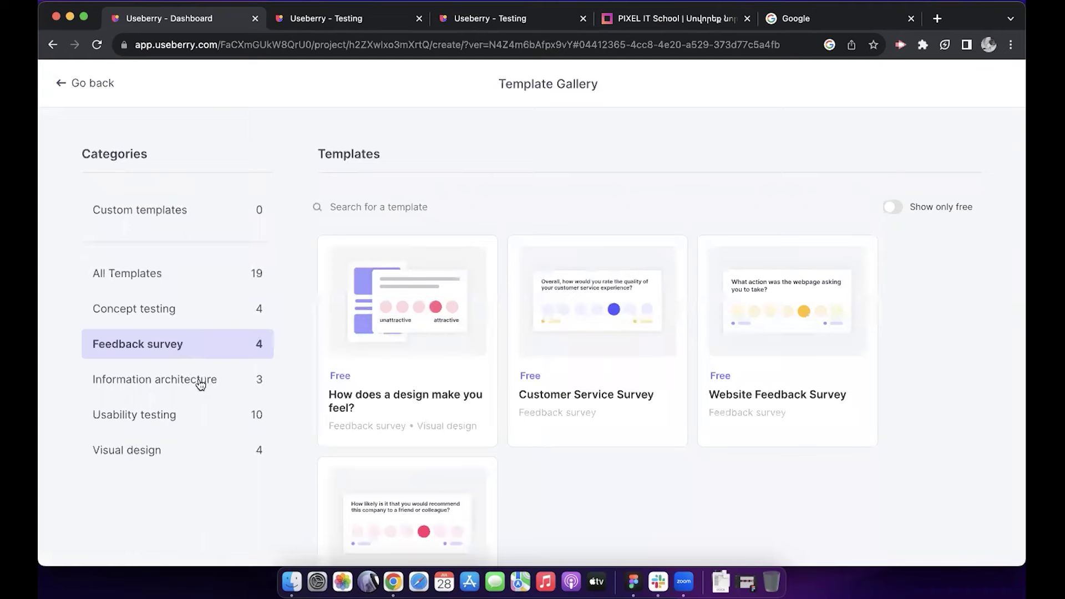
{"action": "left_click", "coordinate": [134, 415]}
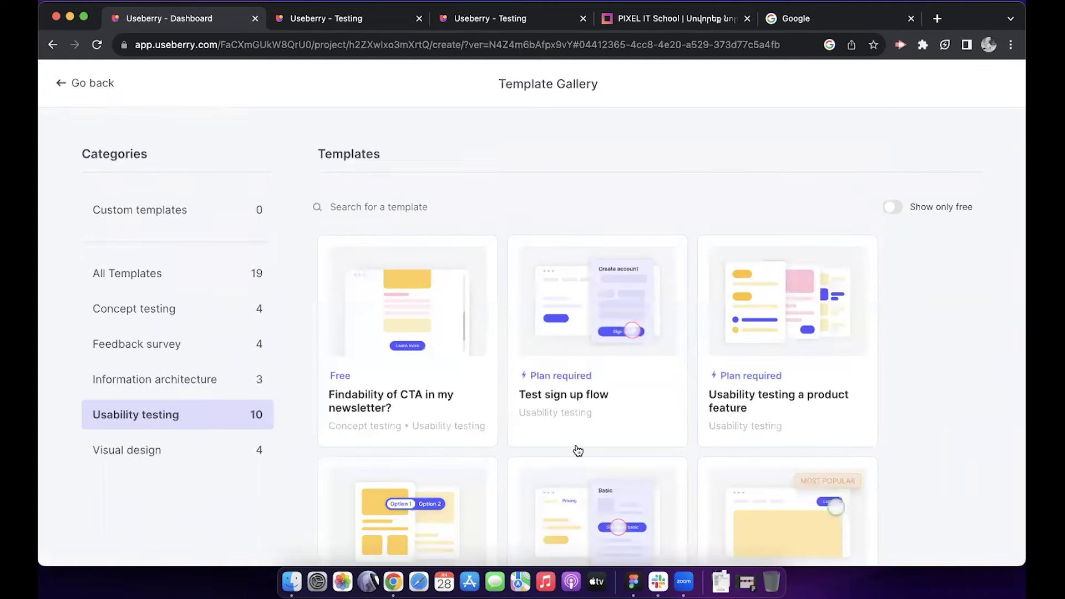
{"action": "scroll", "coordinate": [575, 448], "scroll_direction": "down", "scroll_amount": 4}
{"action": "scroll", "coordinate": [577, 450], "scroll_direction": "down", "scroll_amount": 3}
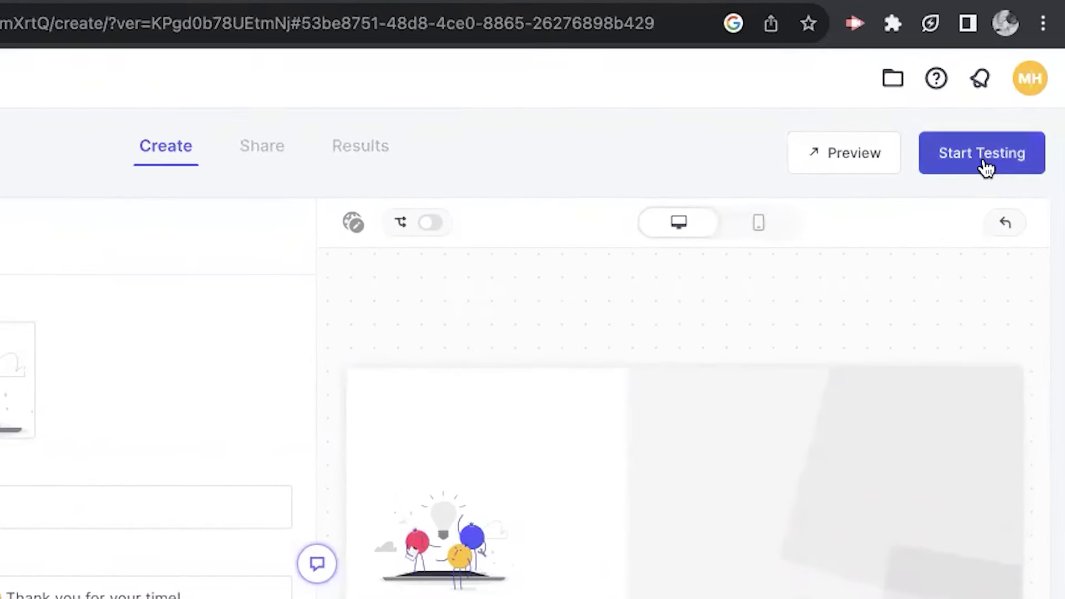
Step: Start testing the study and bring up its share link panel
{"action": "left_click", "coordinate": [982, 161]}
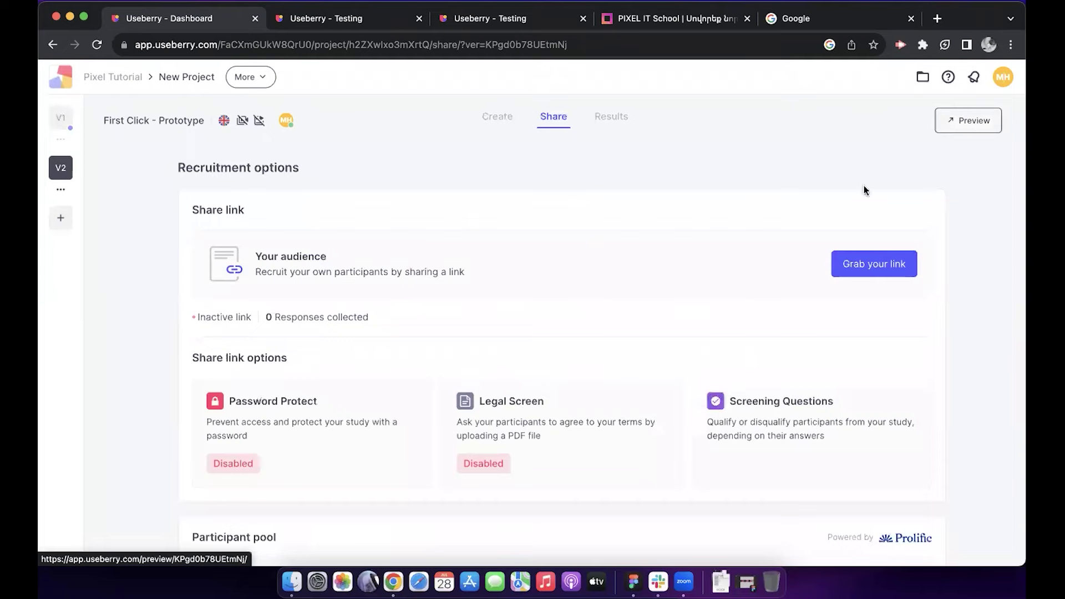
{"action": "left_click", "coordinate": [868, 269]}
{"action": "scroll", "coordinate": [703, 383], "scroll_direction": "down", "scroll_amount": 3}
{"action": "scroll", "coordinate": [703, 385], "scroll_direction": "up", "scroll_amount": 3}
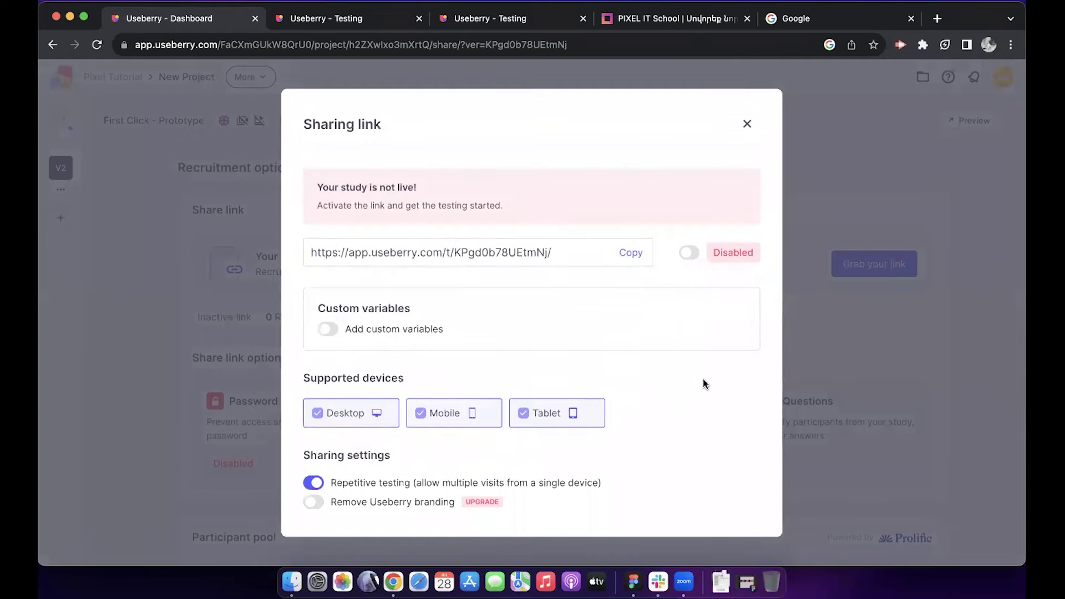
{"action": "scroll", "coordinate": [703, 384], "scroll_direction": "down", "scroll_amount": 3}
{"action": "scroll", "coordinate": [704, 378], "scroll_direction": "up", "scroll_amount": 3}
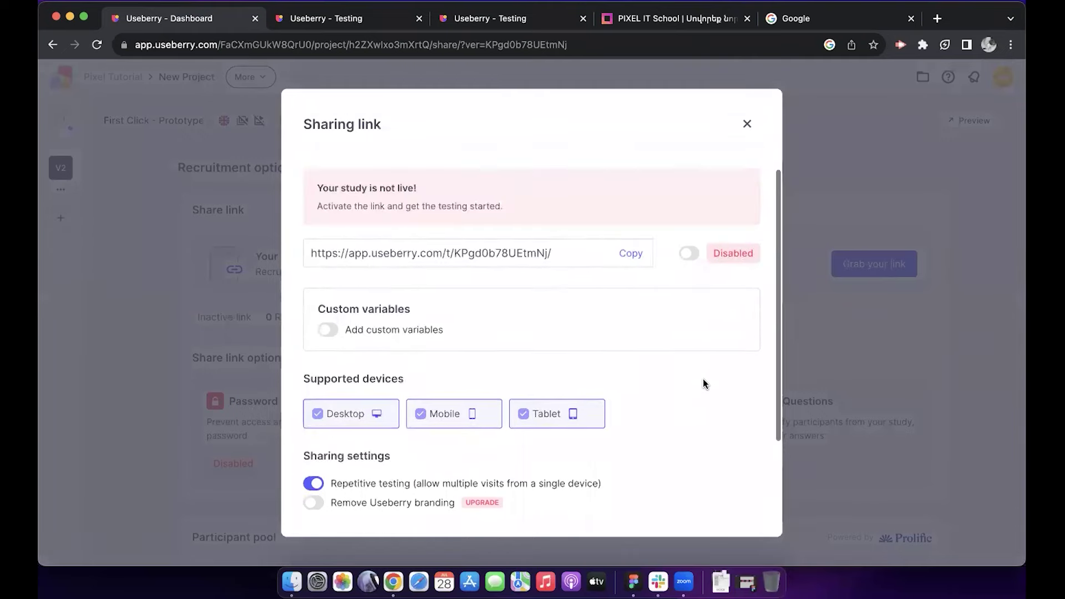
Step: Switch the share link to Enabled and copy it
{"action": "left_click", "coordinate": [632, 252]}
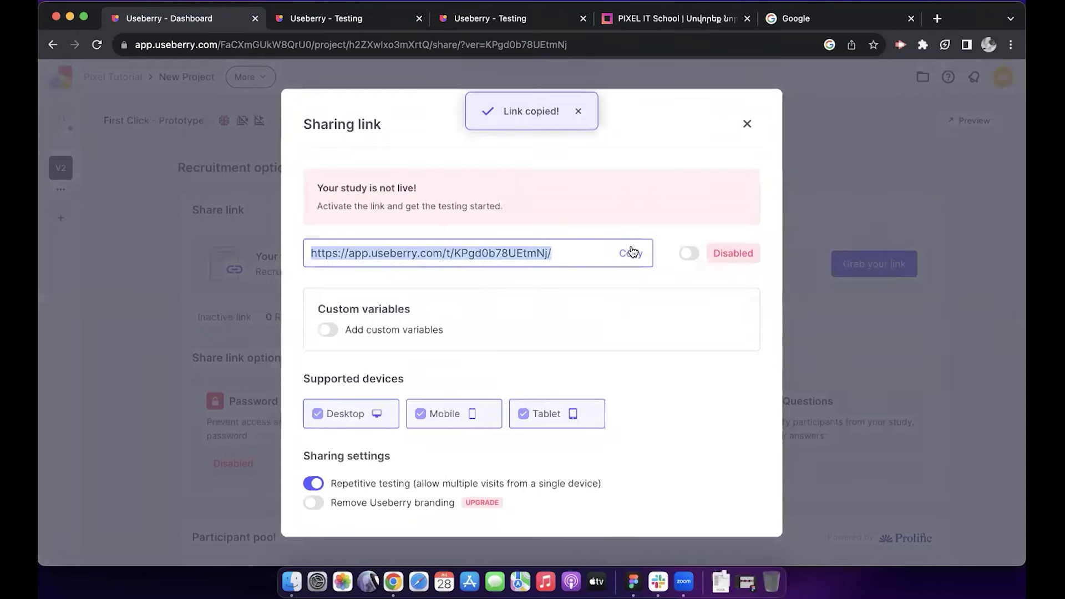
{"action": "left_click", "coordinate": [689, 253]}
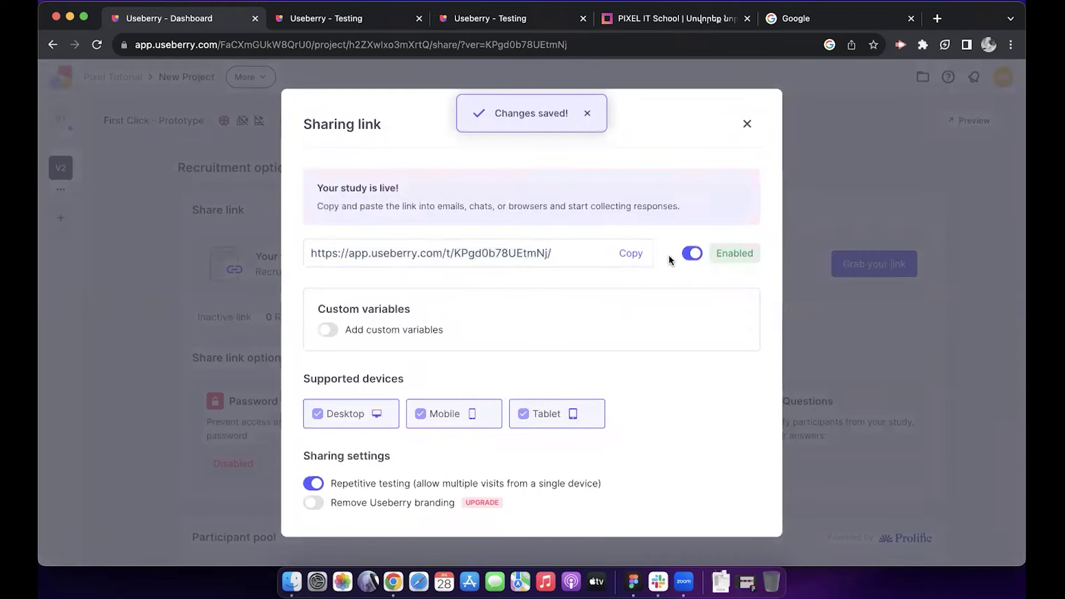
{"action": "left_click", "coordinate": [632, 256]}
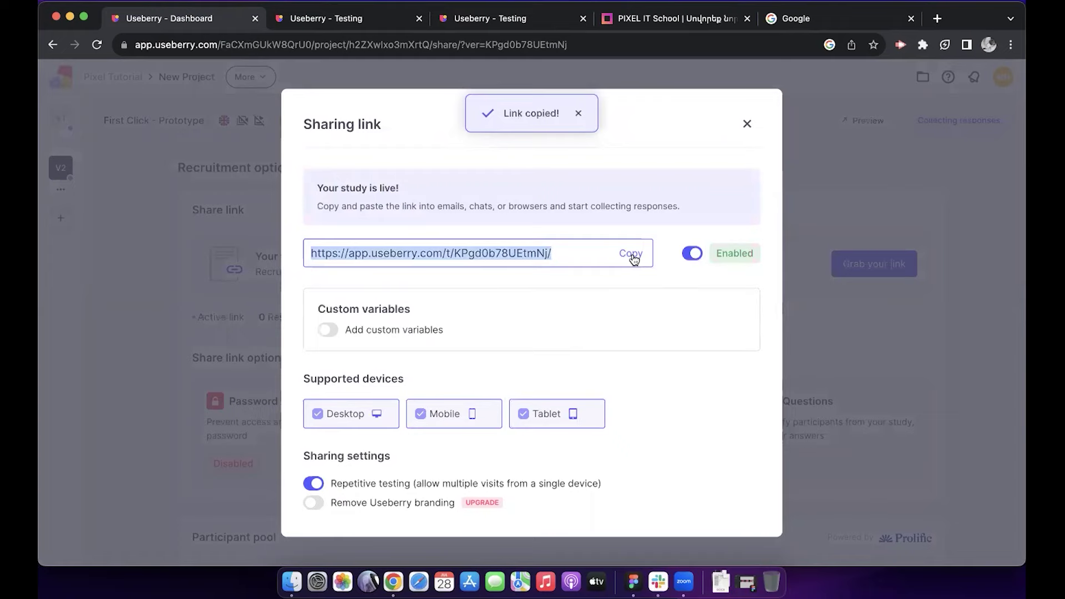